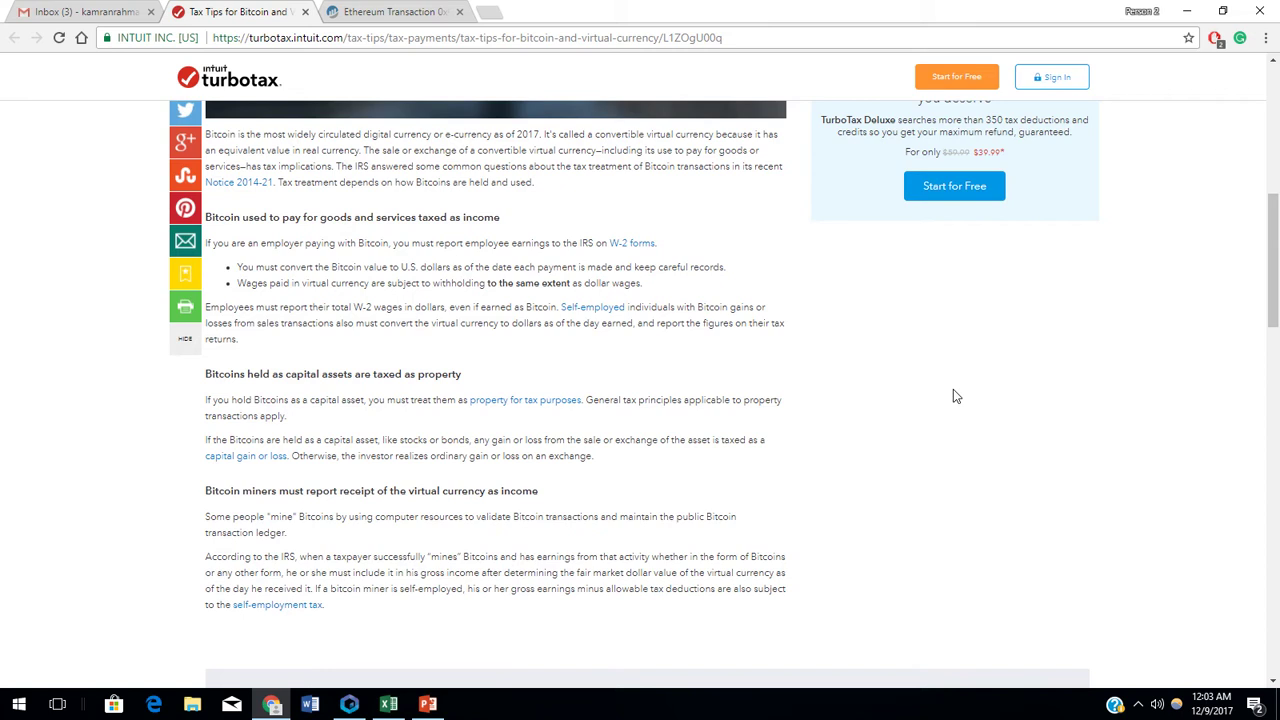
Step: Switch to the CryptoTracker.xlsx workbook in Excel and select the UniqueID header cell
mouse_move(388, 706)
left_click(409, 669)
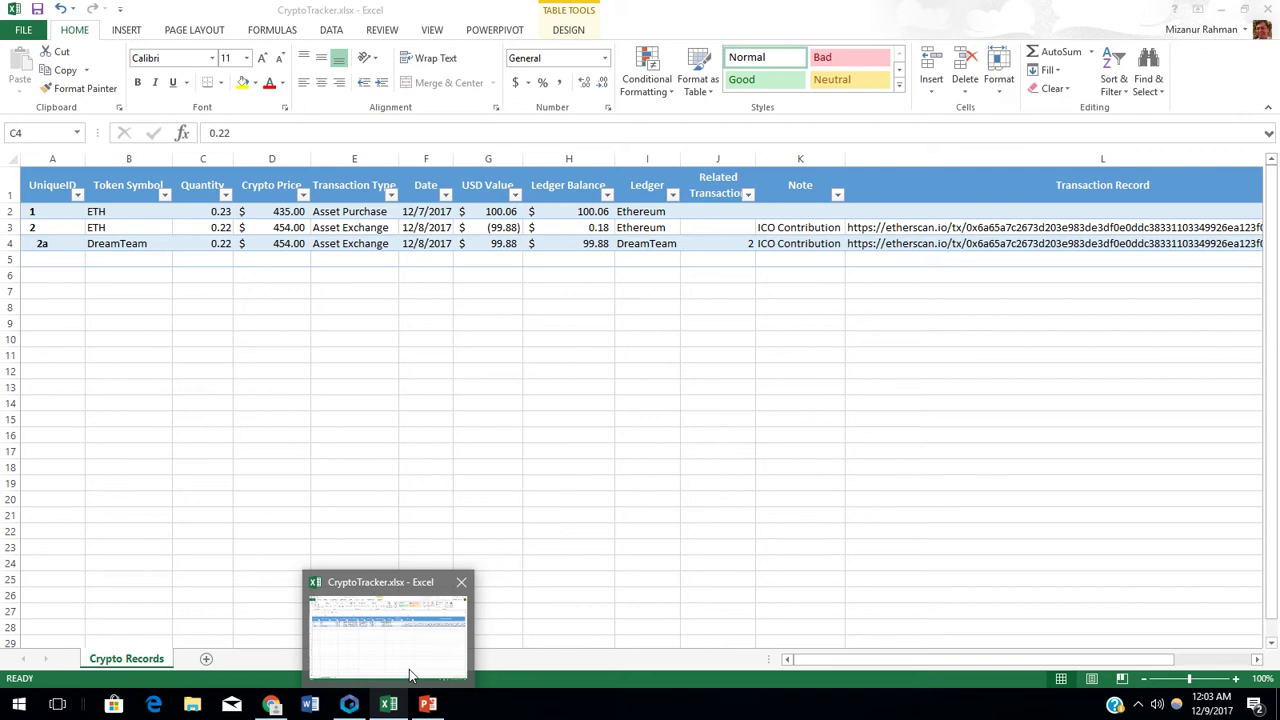
left_click(63, 192)
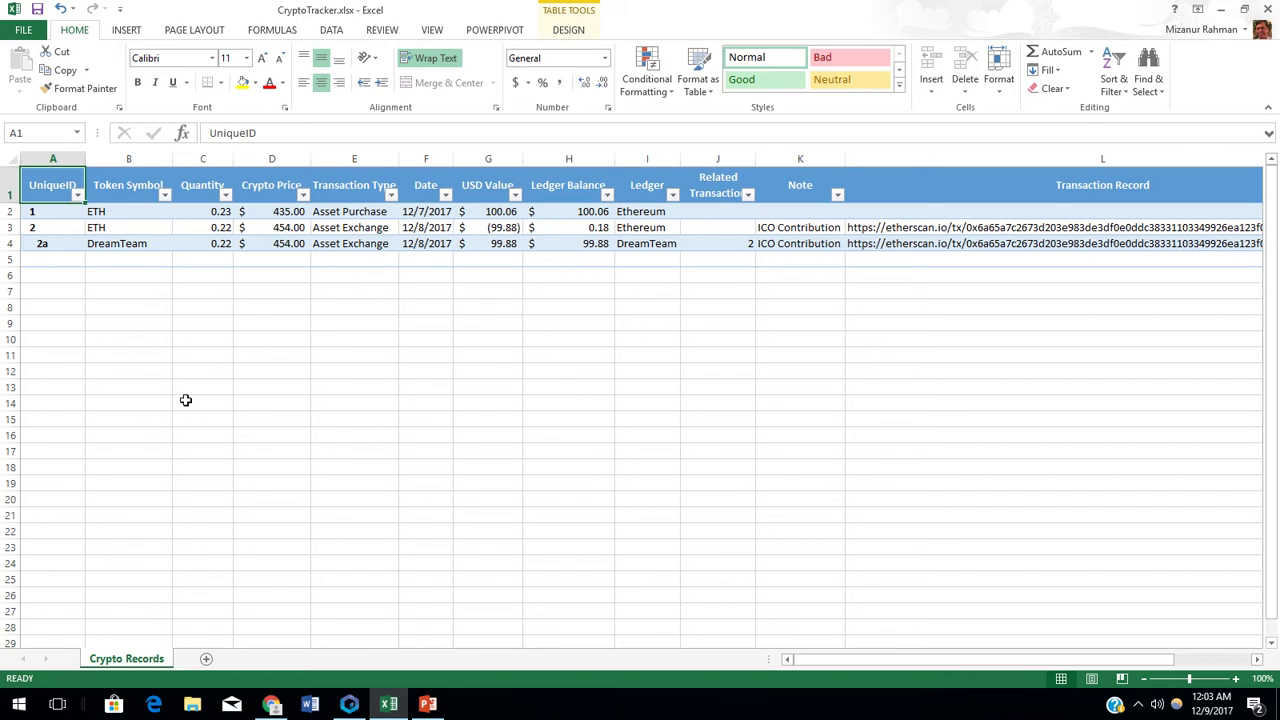
Step: Skim the Crypto Records column headers from UniqueID across to Ledger Balance and return to UniqueID
key("Right")
key("Right")
key("Right")
key("Right")
key("Right")
key("Right")
key("Right")
key("Right")
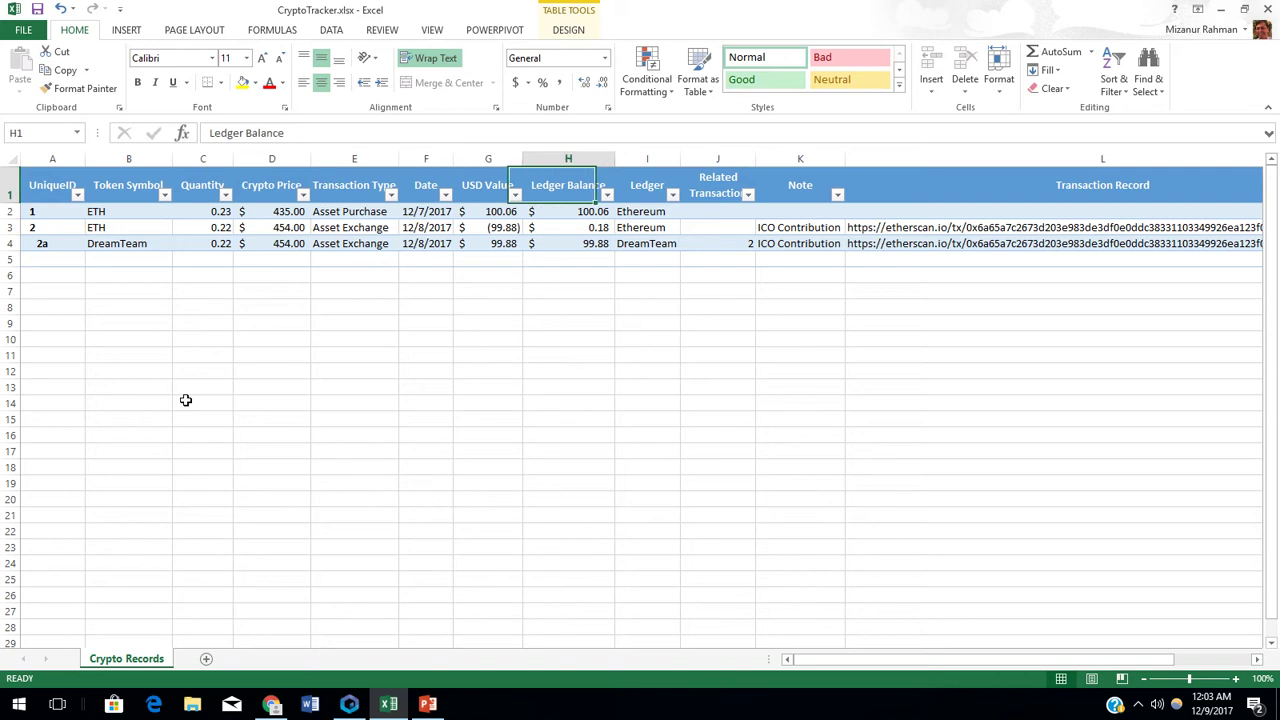
key("Left")
key("Left")
key("Left")
key("Left")
key("Left")
key("Left")
key("Left")
key("Left")
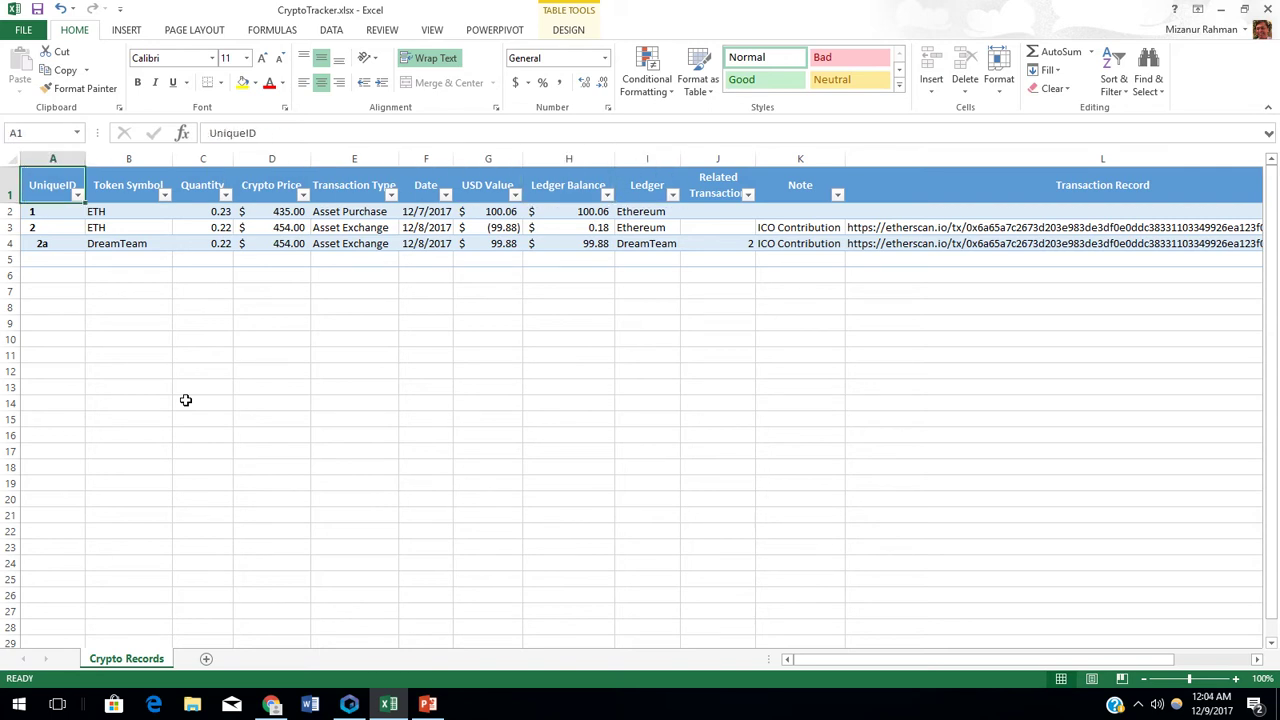
Step: Review each column header one by one from Token Symbol through Transaction Record, and return to the UniqueID header
key("Right")
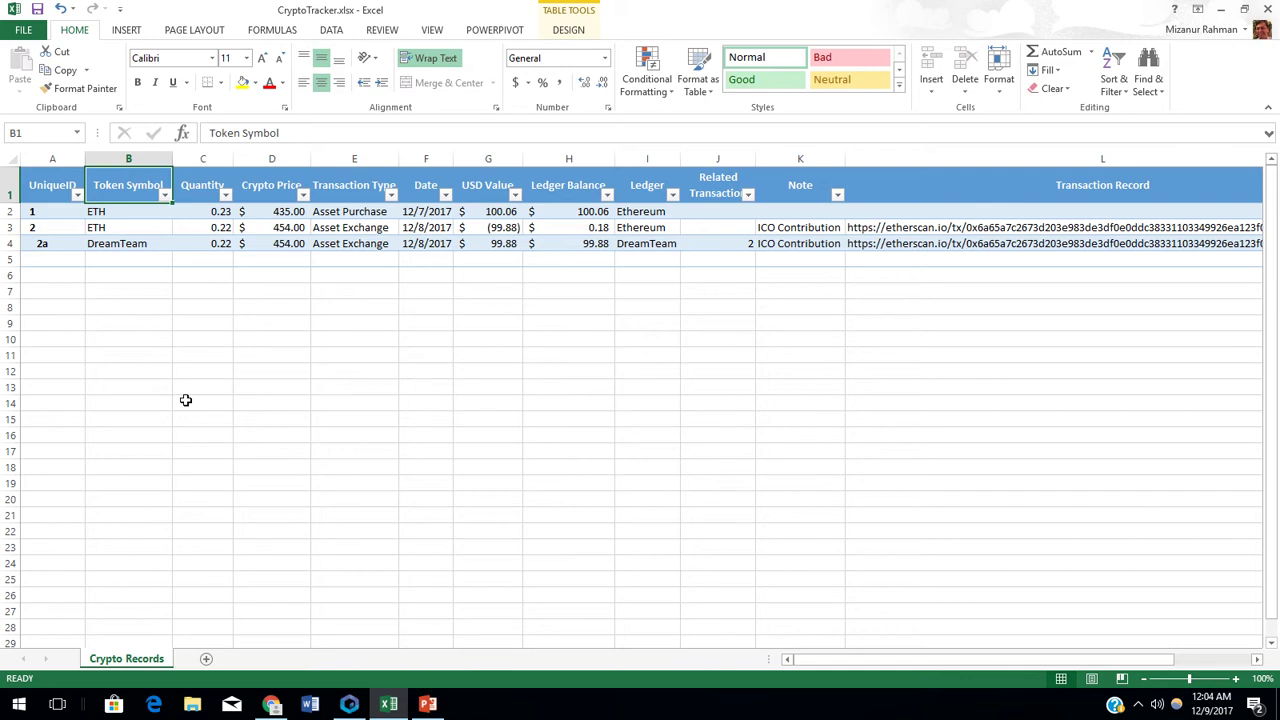
key("Right")
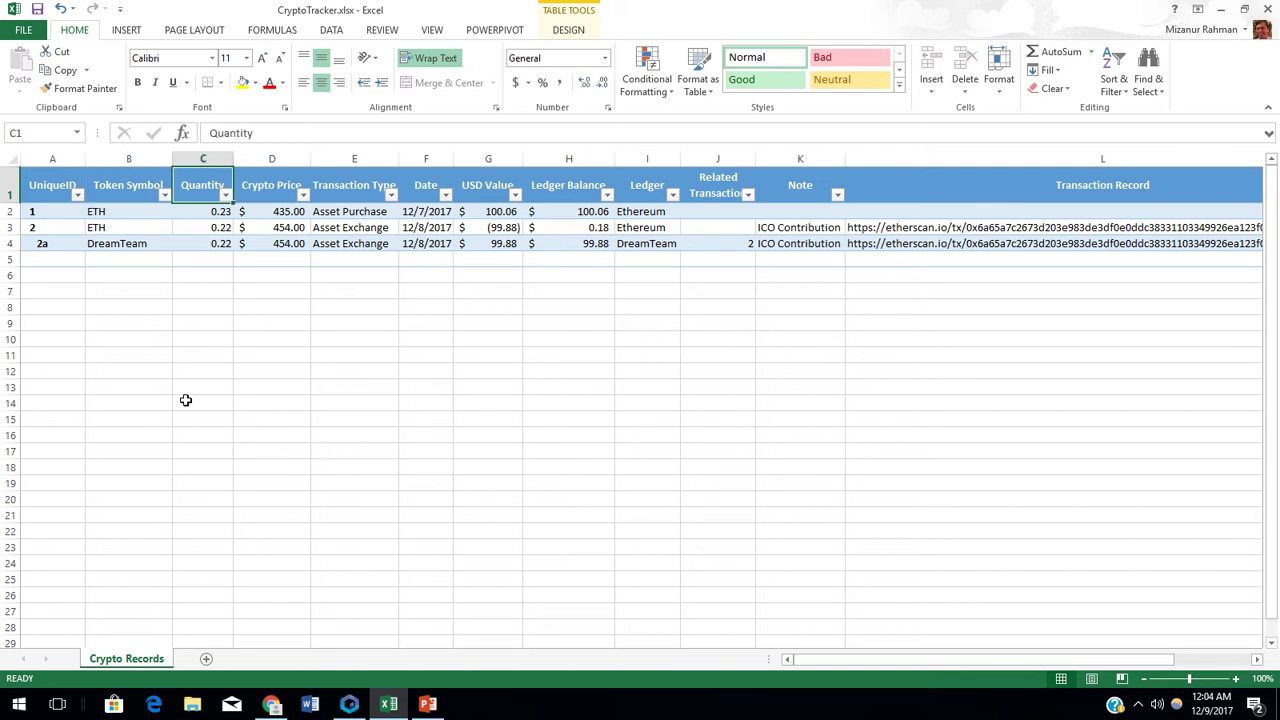
key("Right")
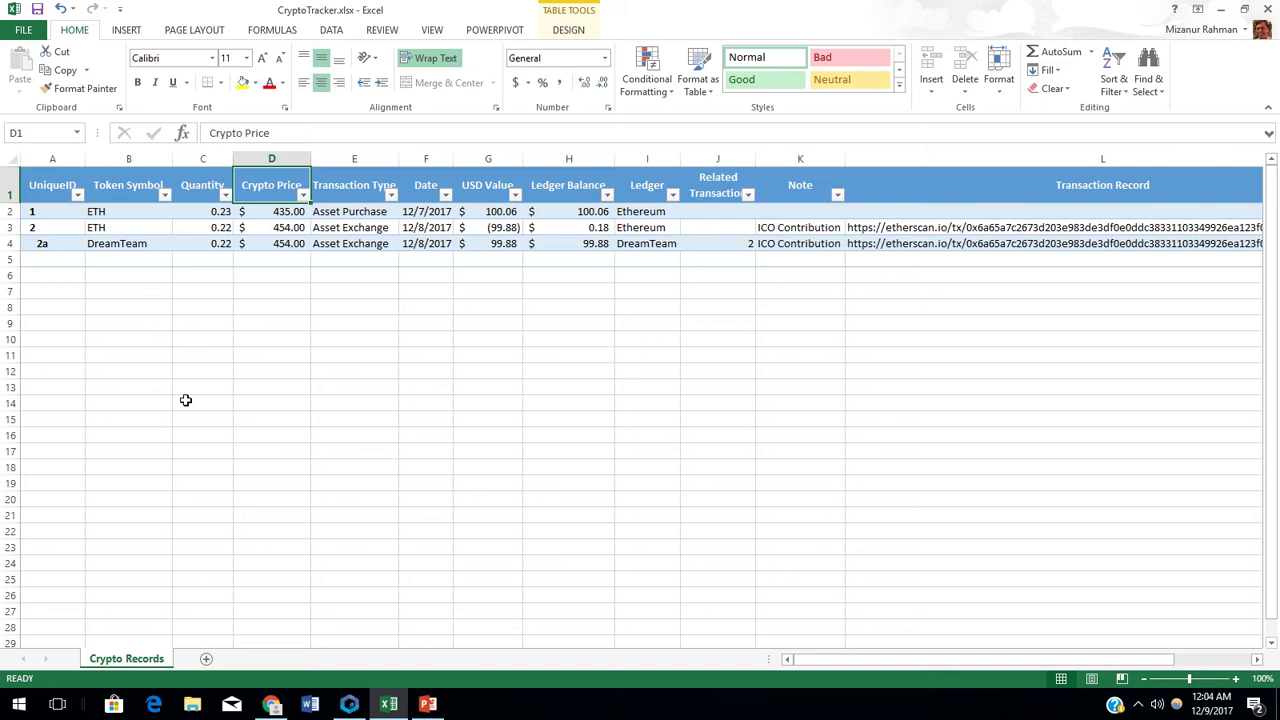
key("Right")
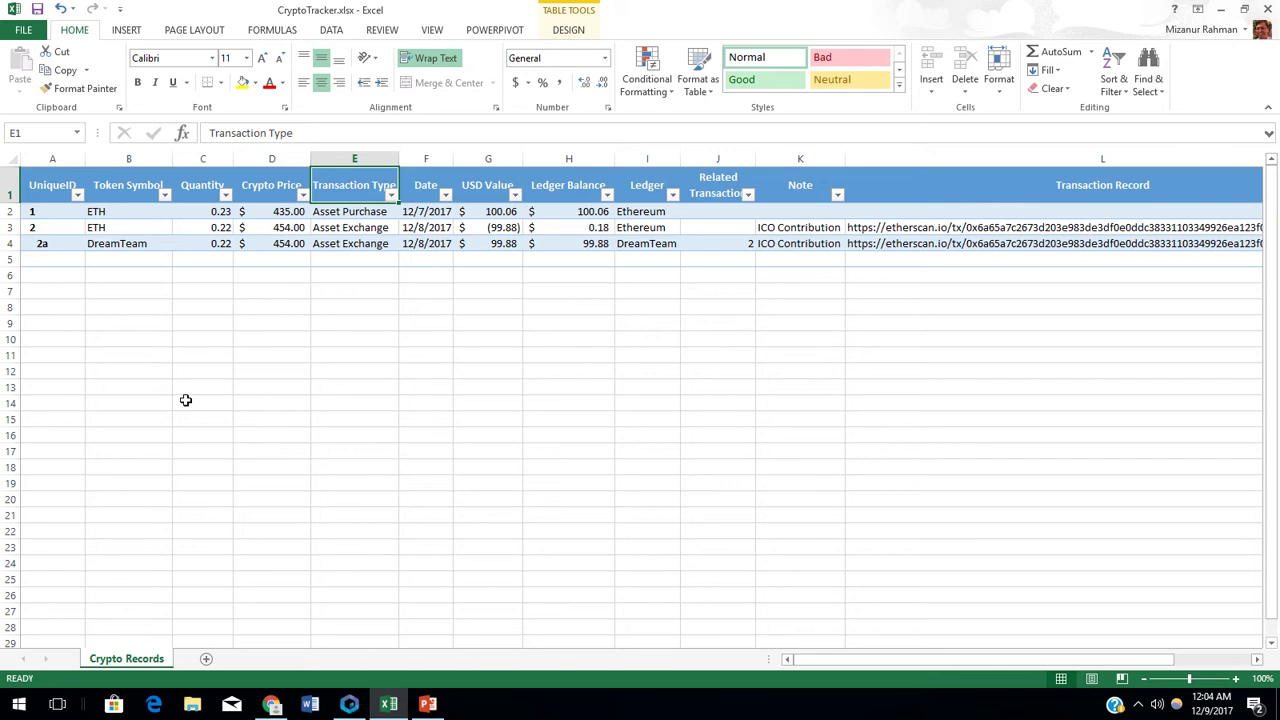
key("Right")
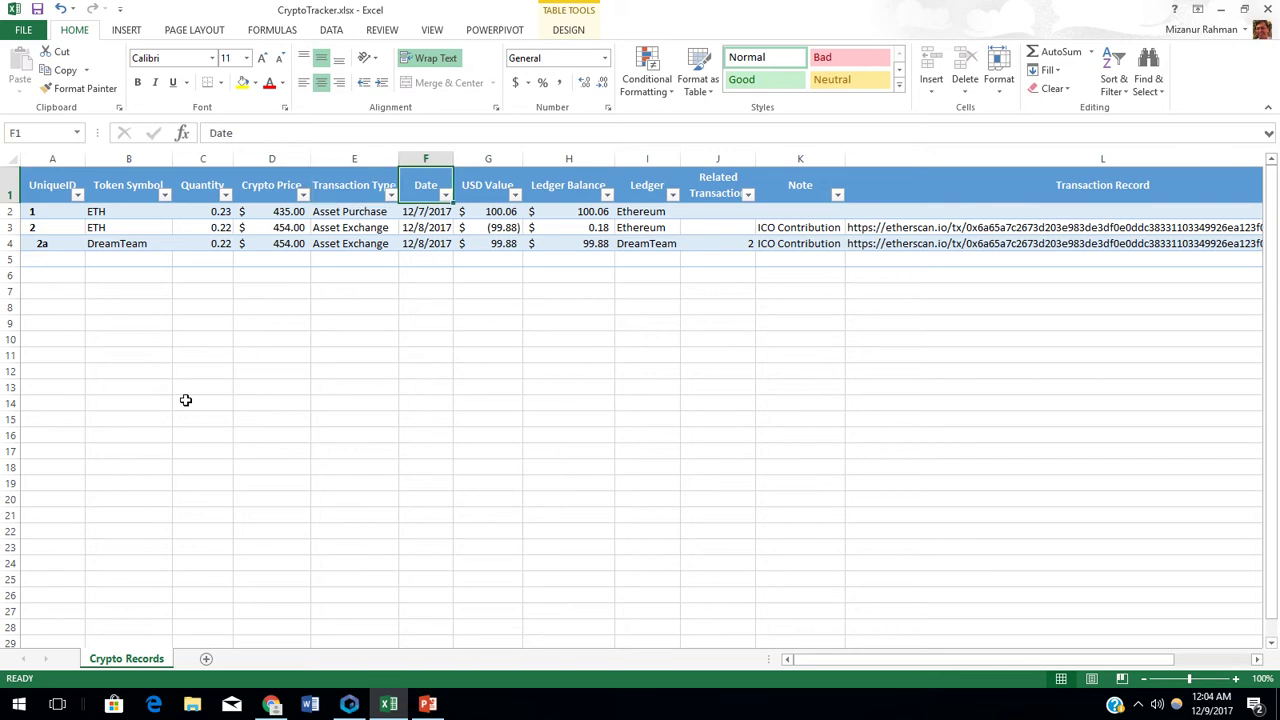
key("Right")
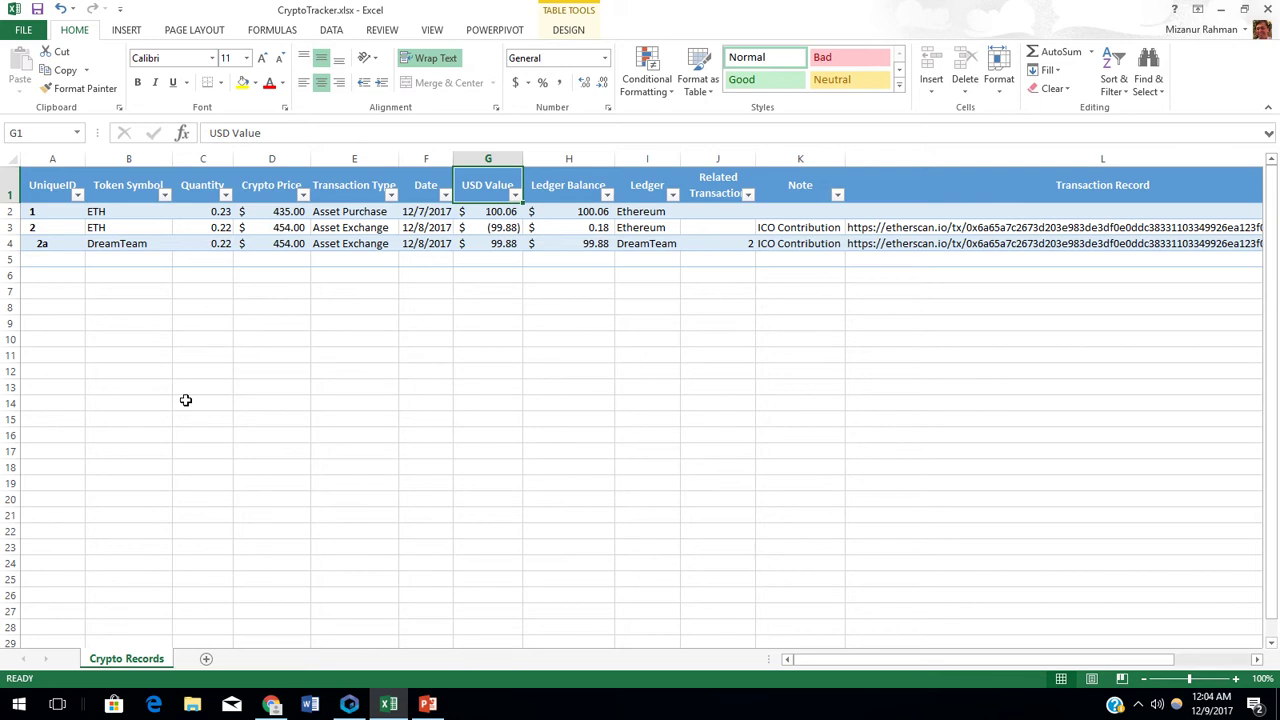
key("Right")
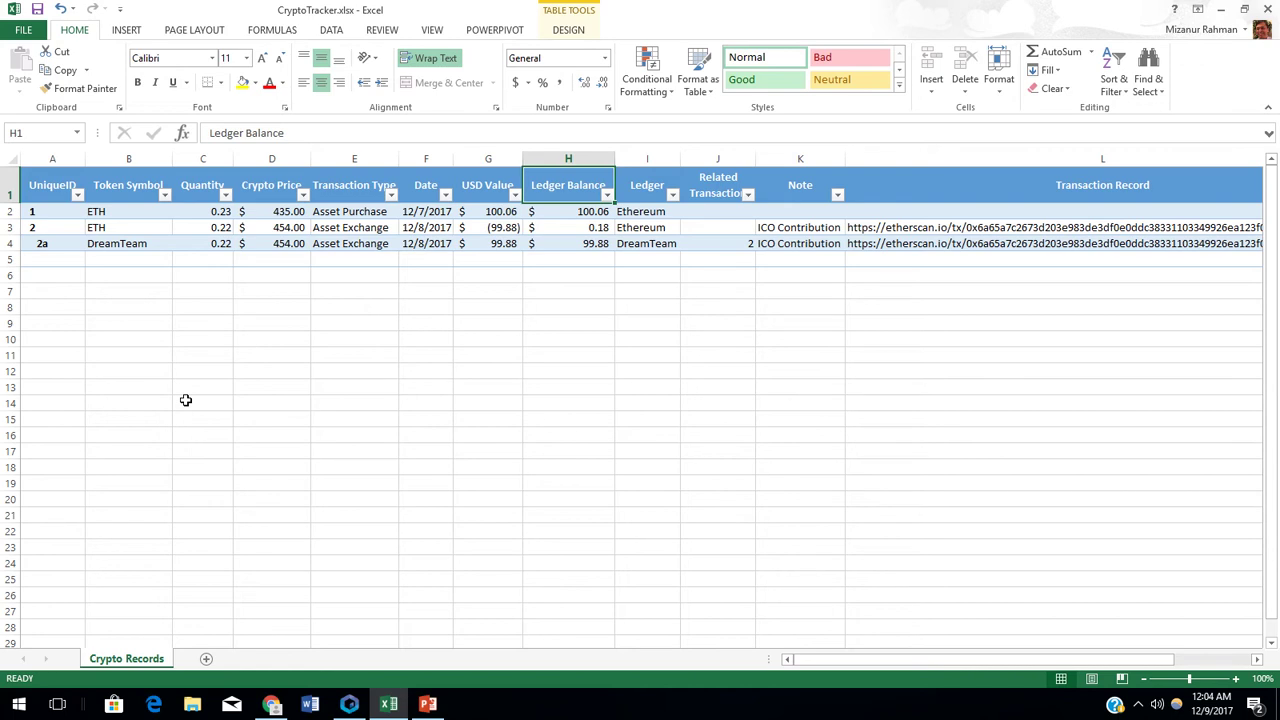
key("Right")
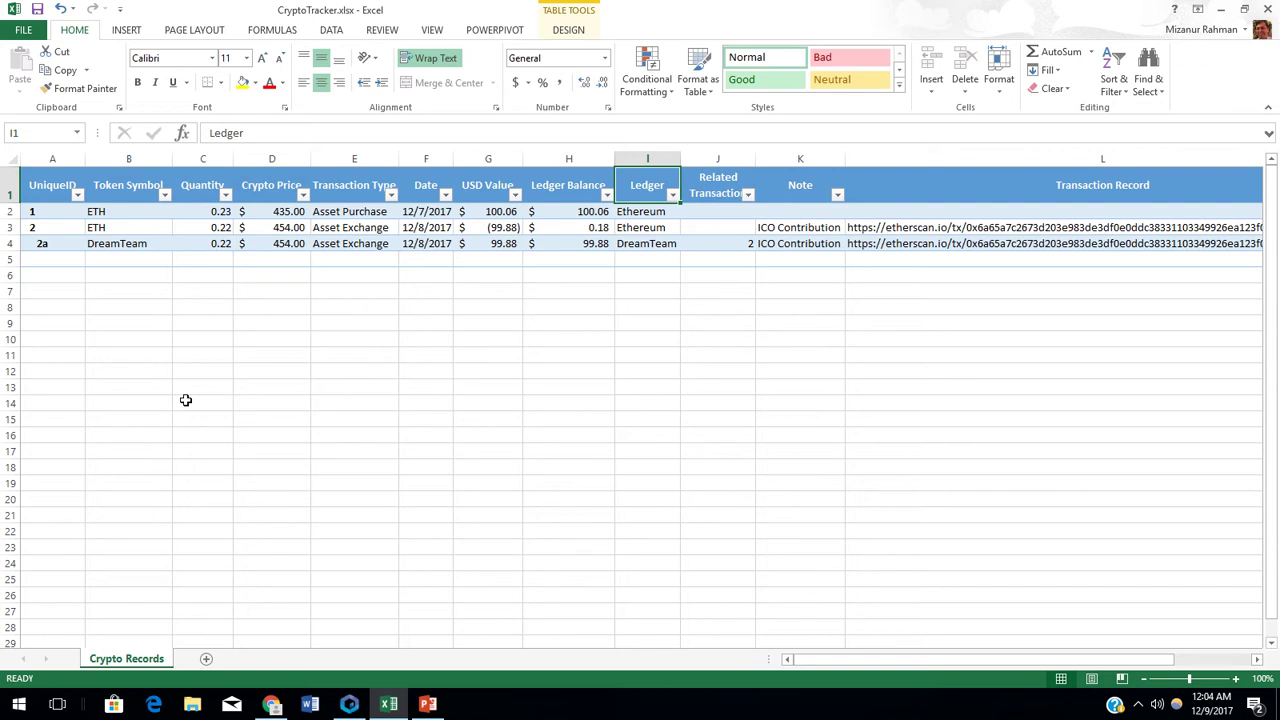
key("Right")
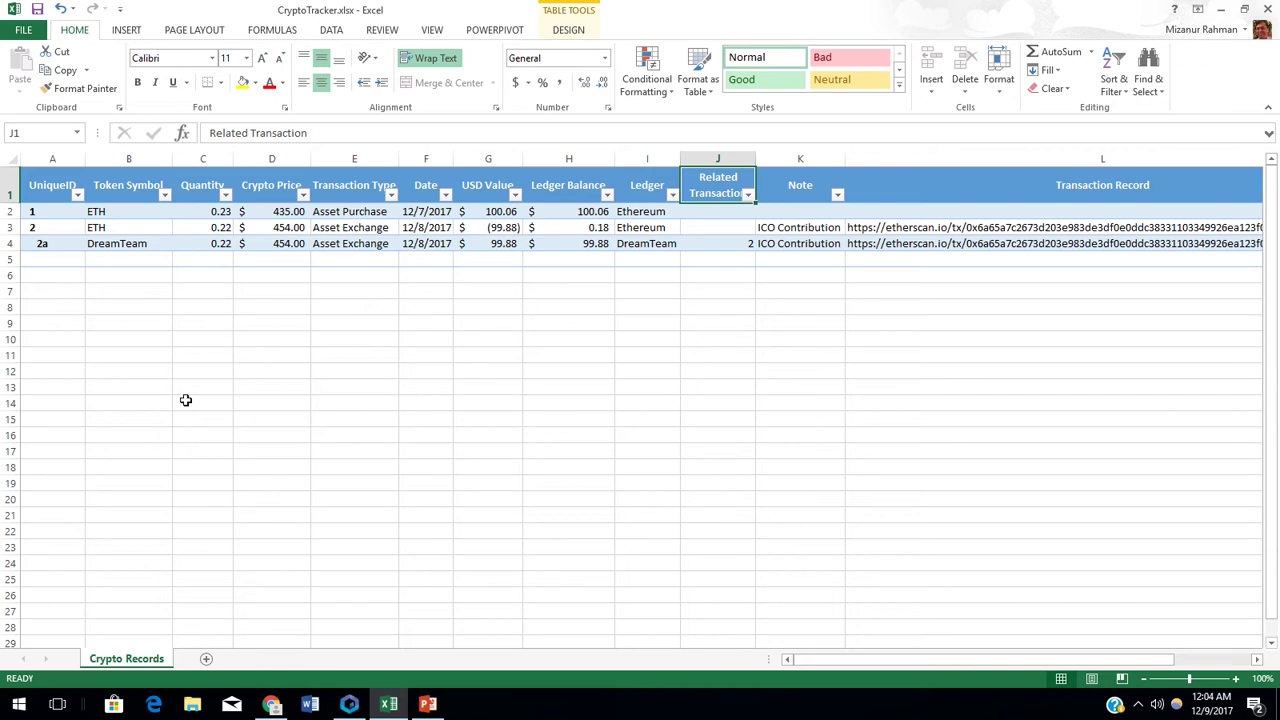
key("Right")
key("Right")
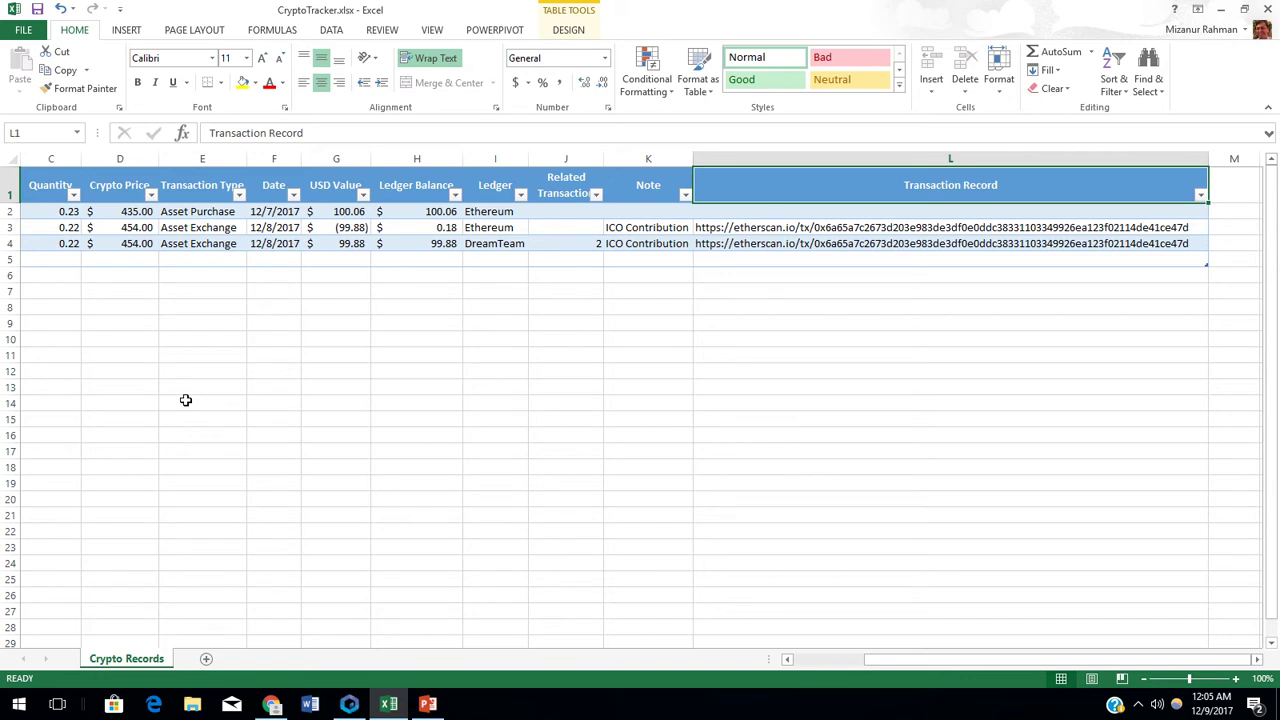
key("Left")
key("Left")
key("Left")
key("Left")
key("Left")
key("Left")
key("Left")
key("Left")
key("Left")
key("Left")
key("Left")
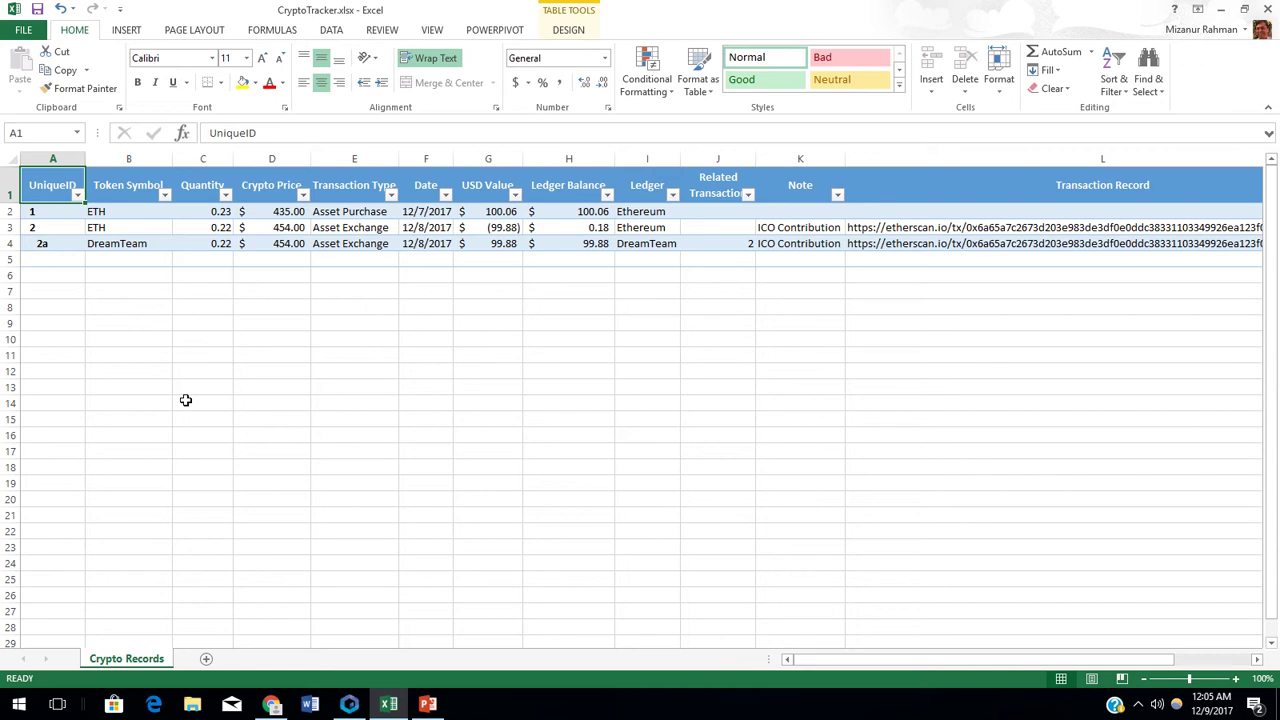
Step: Examine the asset purchase record in row 2 cell by cell, from UniqueID through Transaction Record, and return to its UniqueID
key("Down")
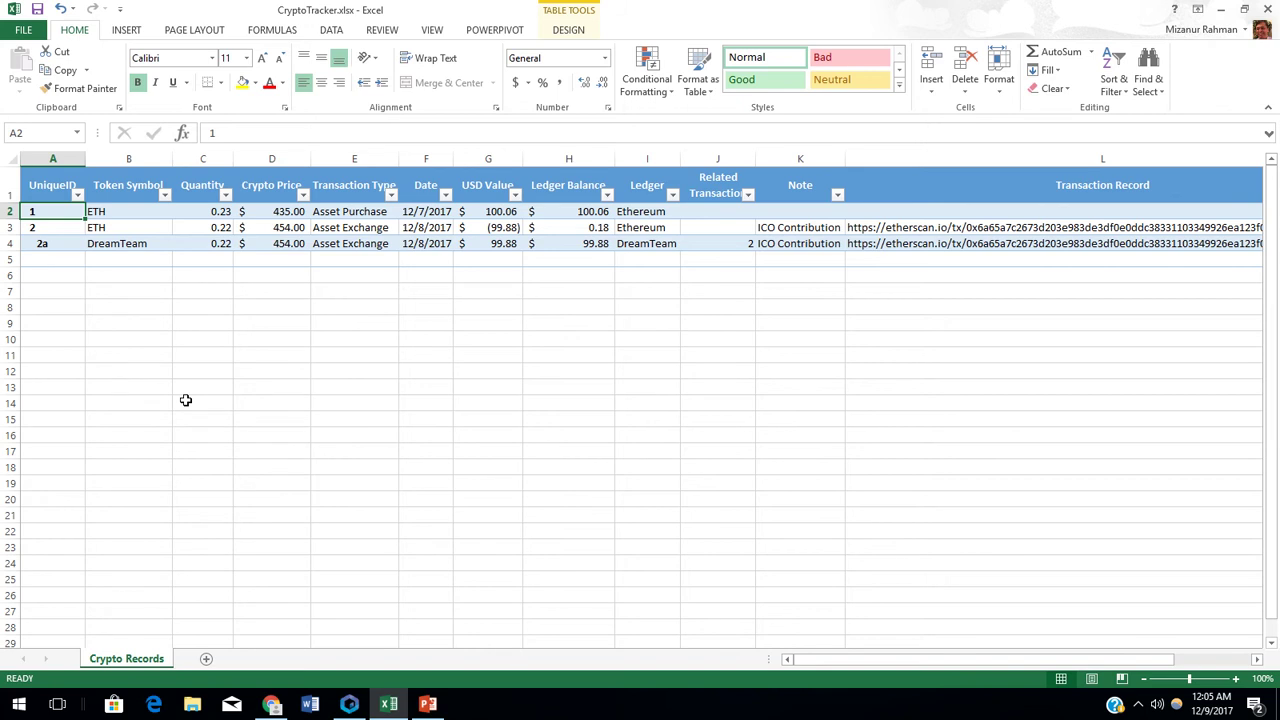
key("Right")
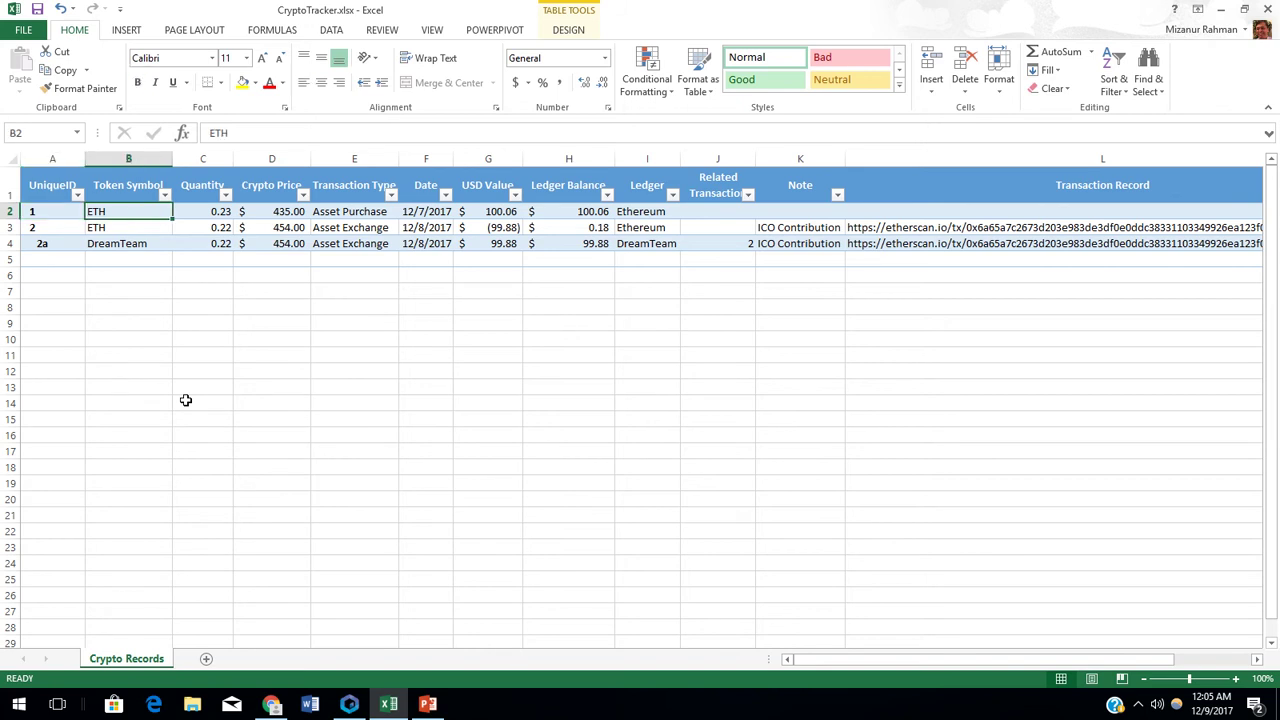
key("Right")
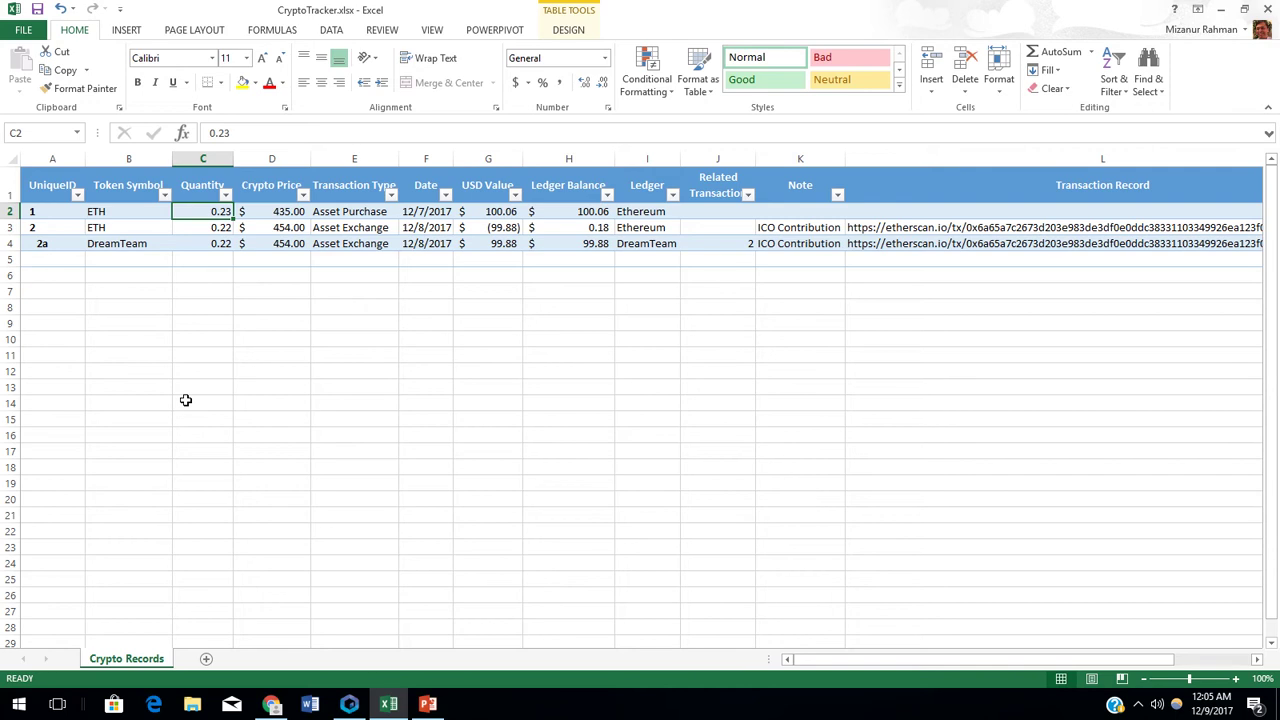
key("Right")
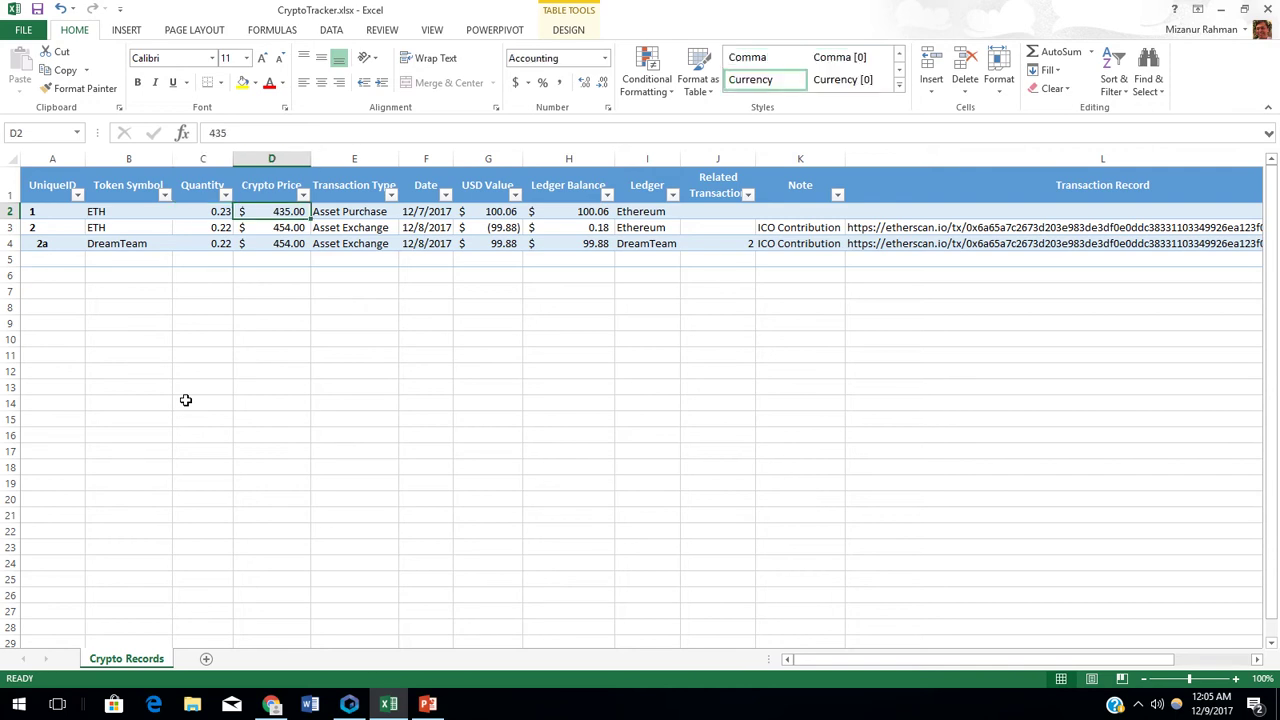
key("Right")
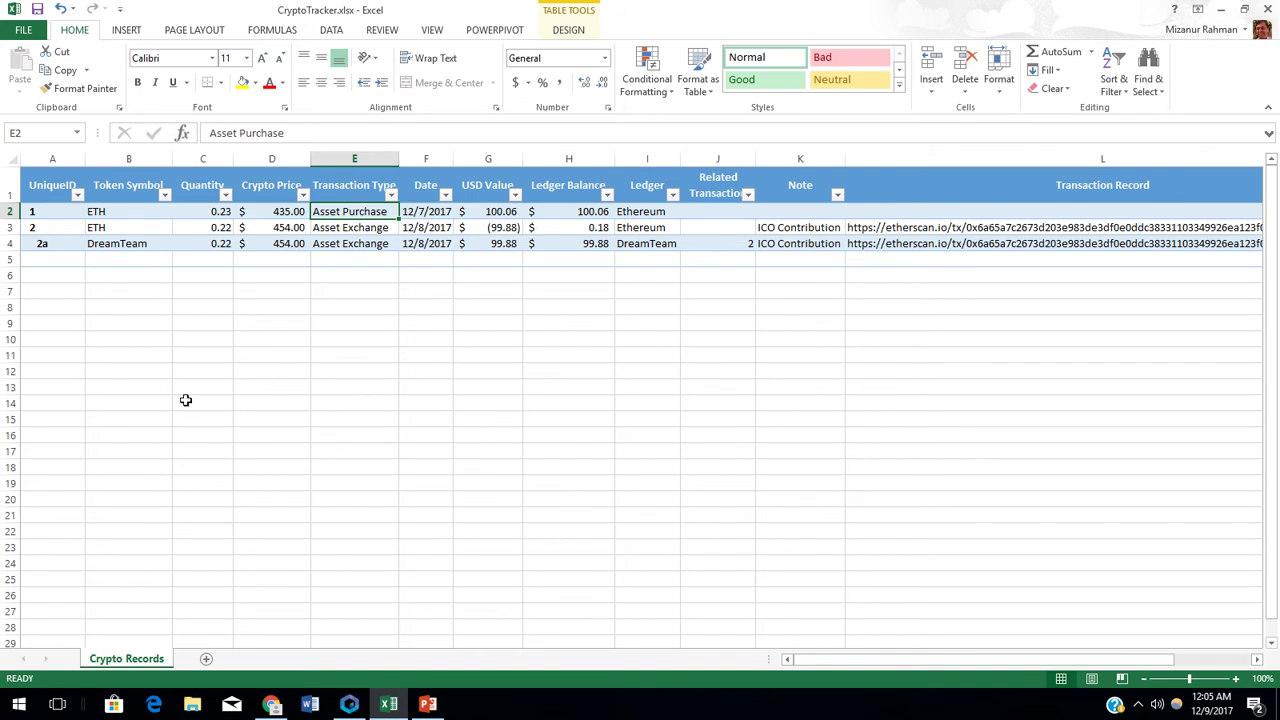
key("Right")
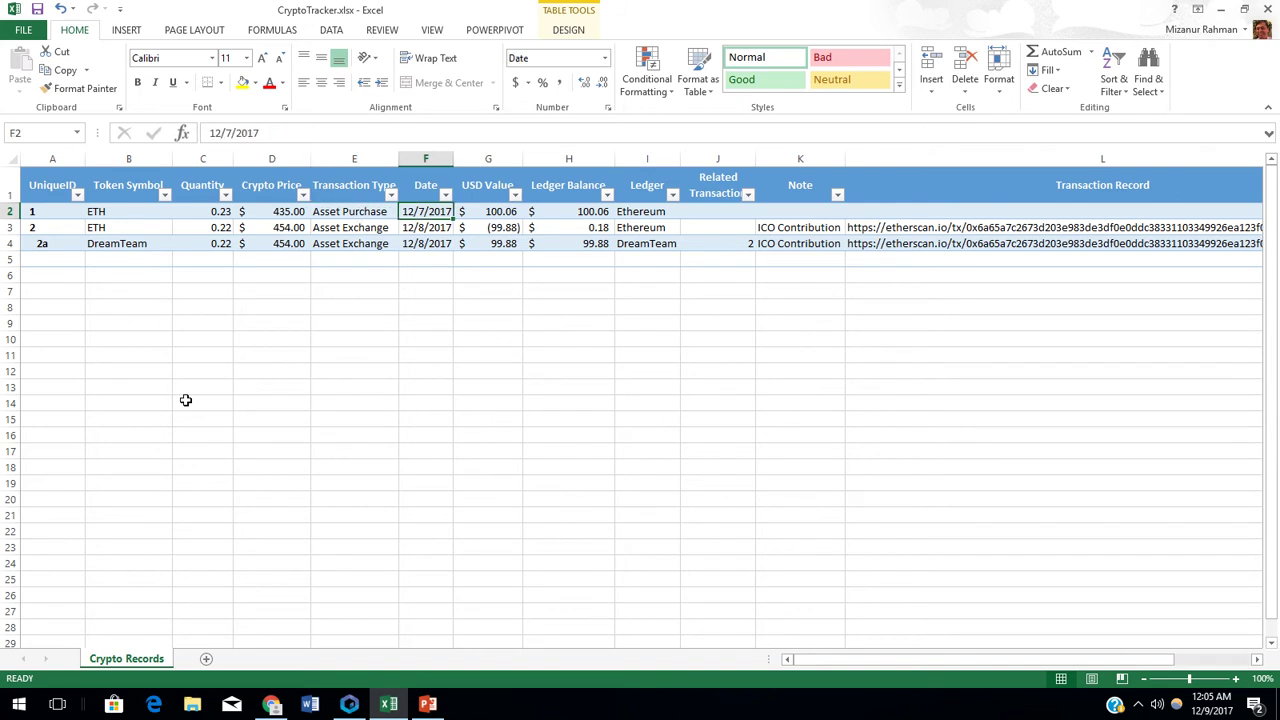
key("Right")
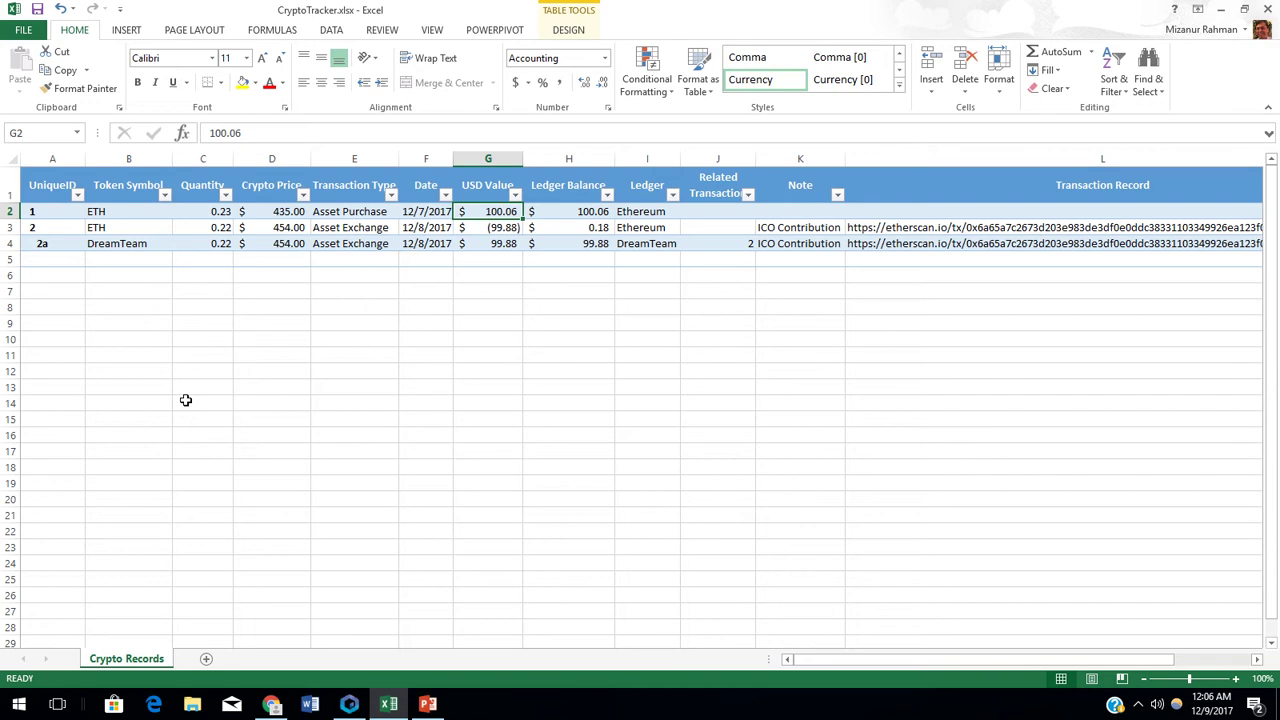
key("Right")
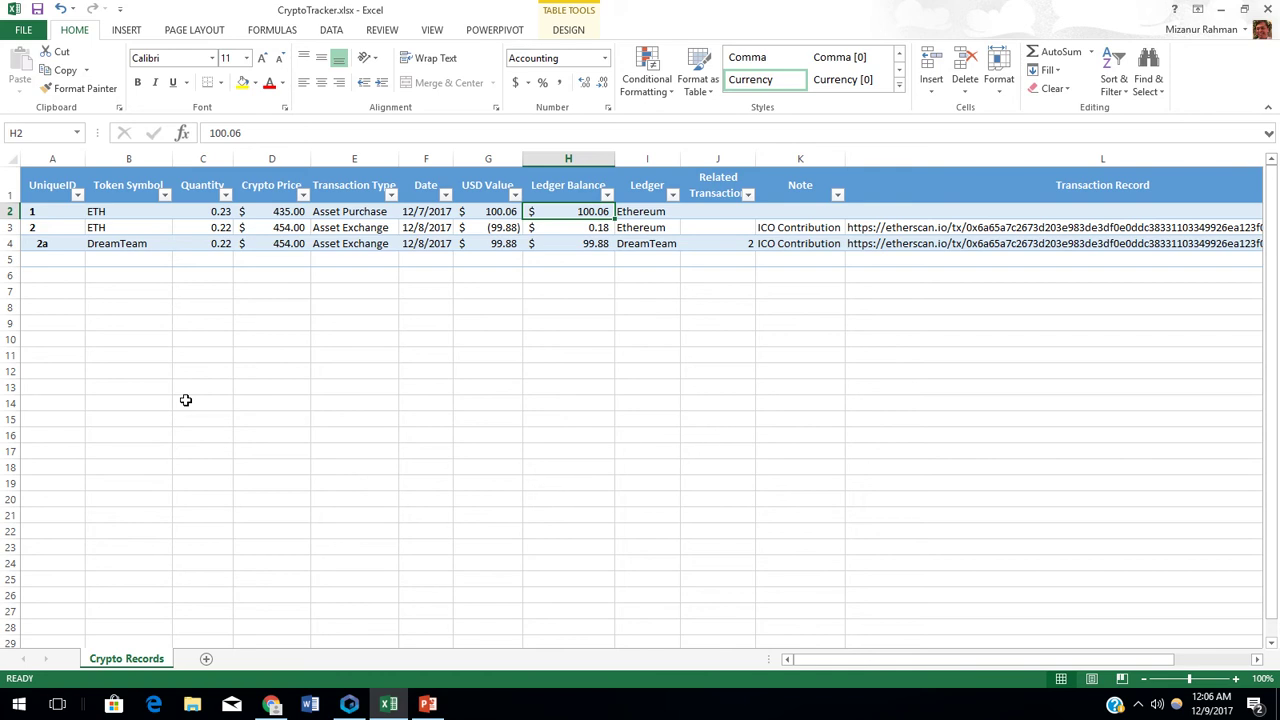
key("Right")
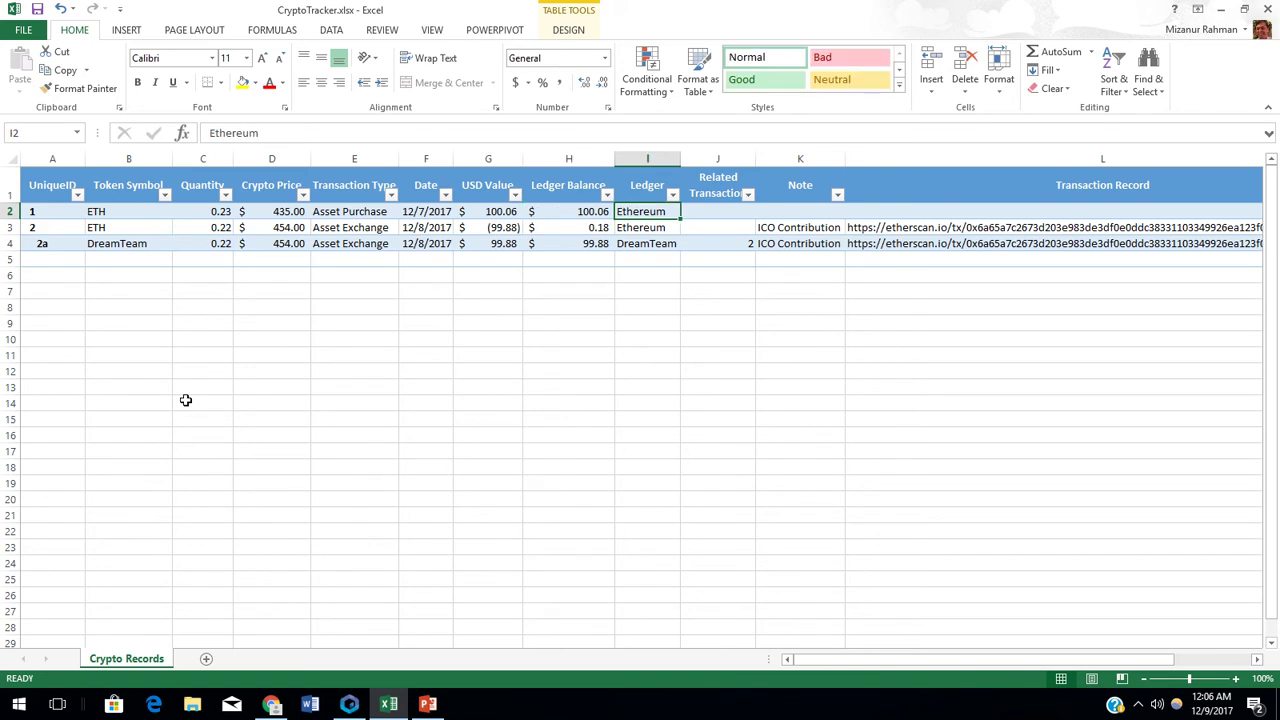
key("Left")
key("Right")
key("Left")
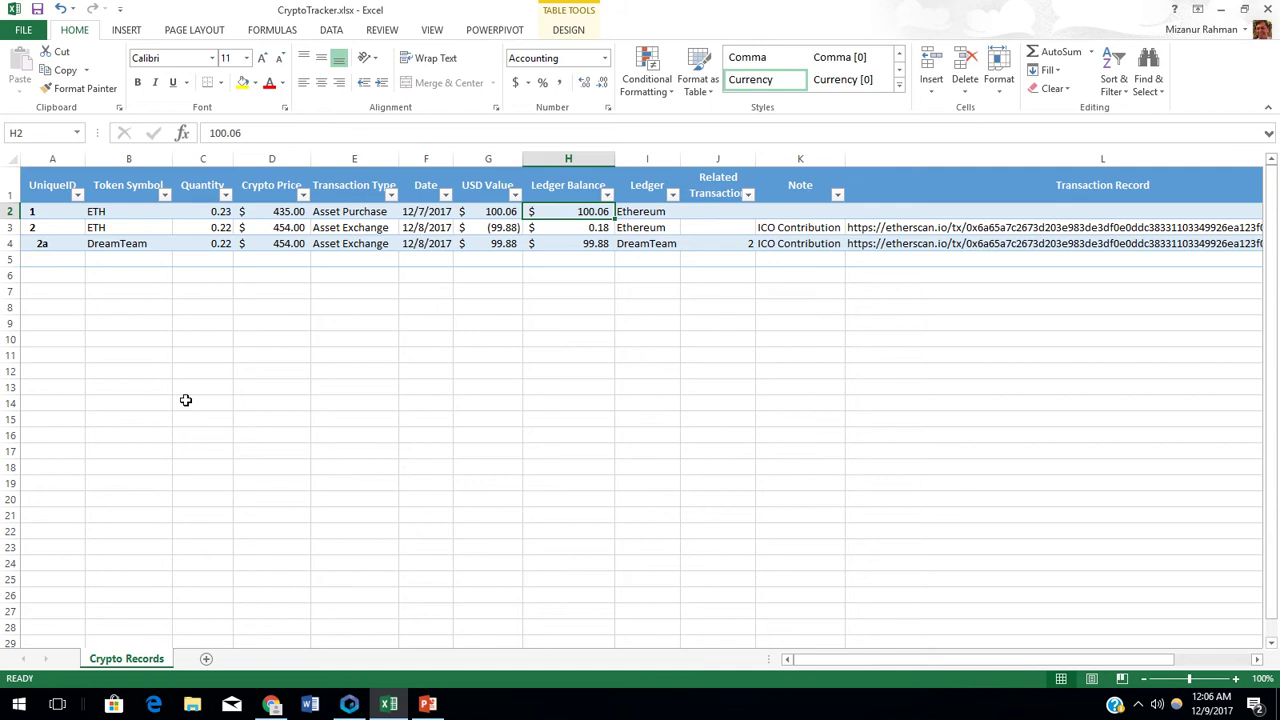
key("Right")
key("Right")
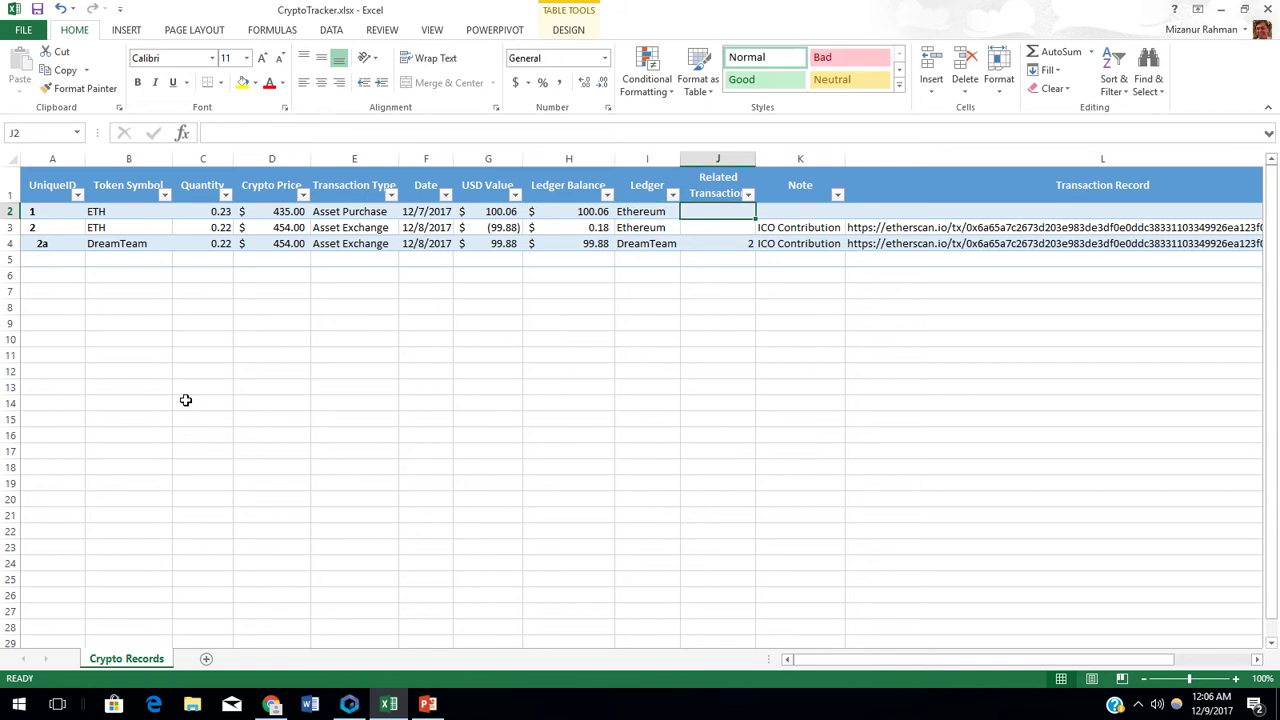
key("Right")
key("Right")
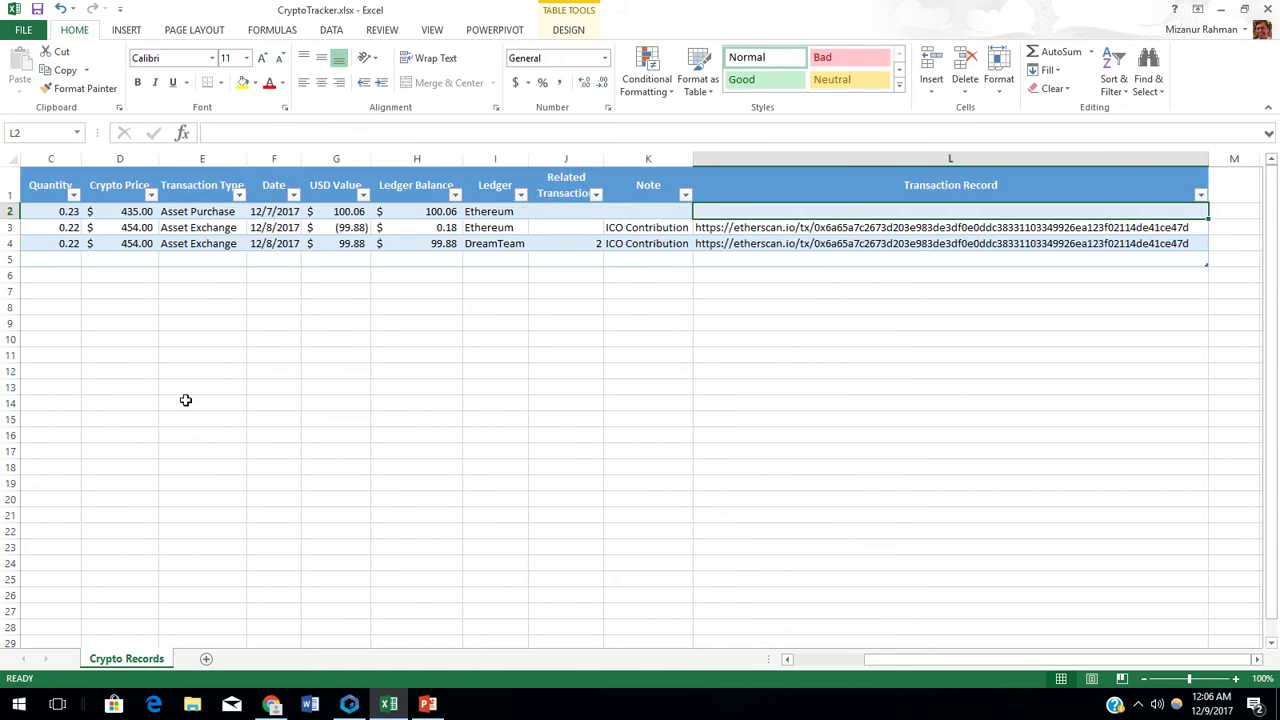
key("Left")
key("Left")
key("Left")
key("Left")
key("Left")
key("Left")
key("Left")
key("Left")
key("Left")
key("Left")
key("Left")
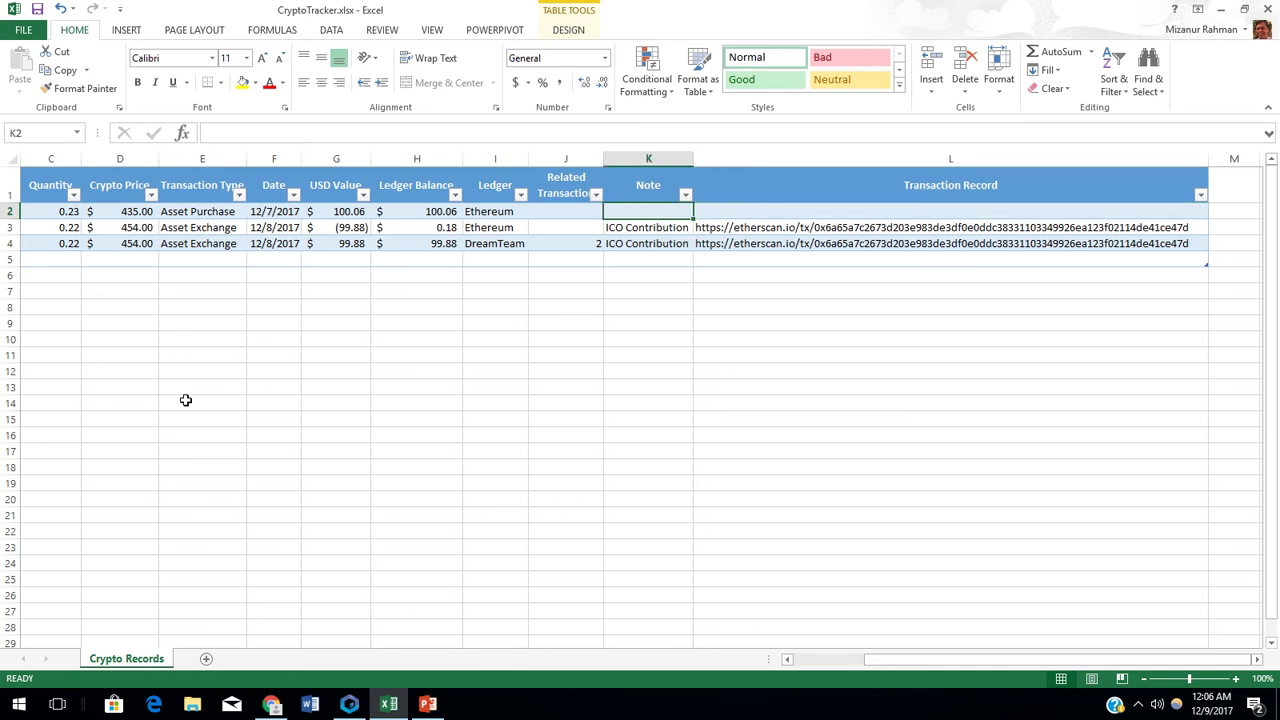
Step: Examine the ETH asset exchange record in row 3 cell by cell, from UniqueID through Transaction Record
key("Down")
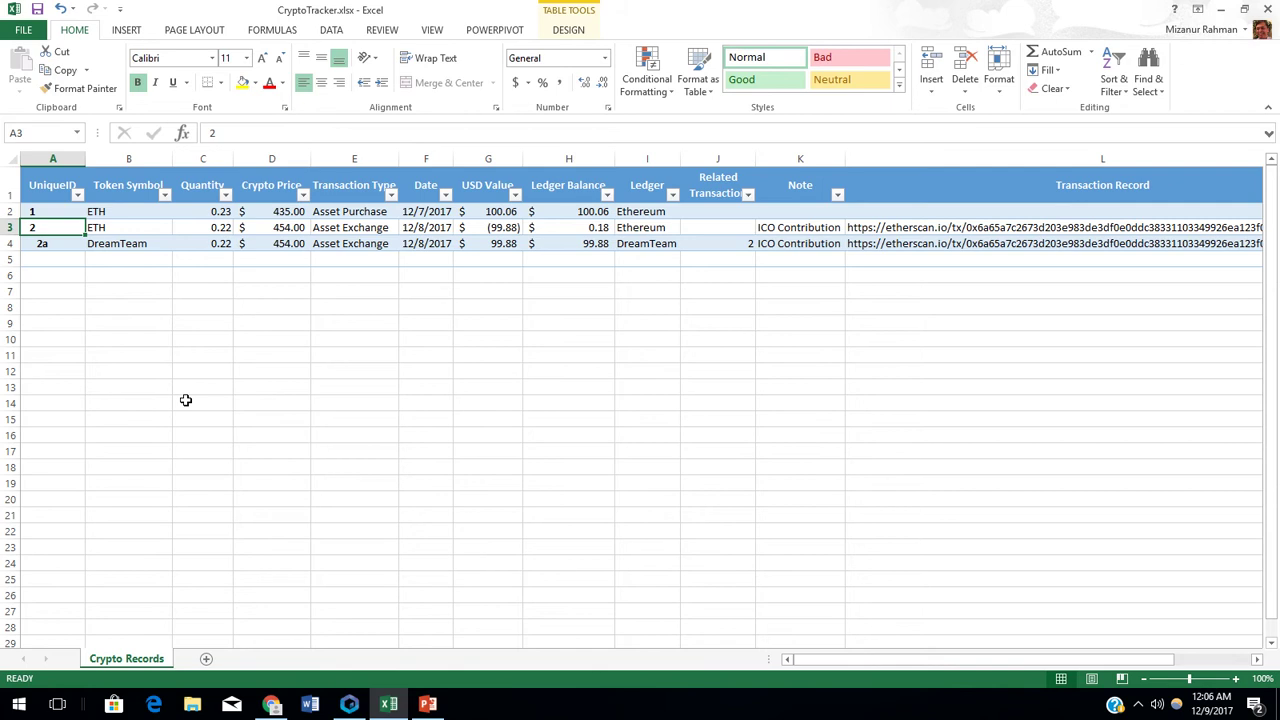
key("Right")
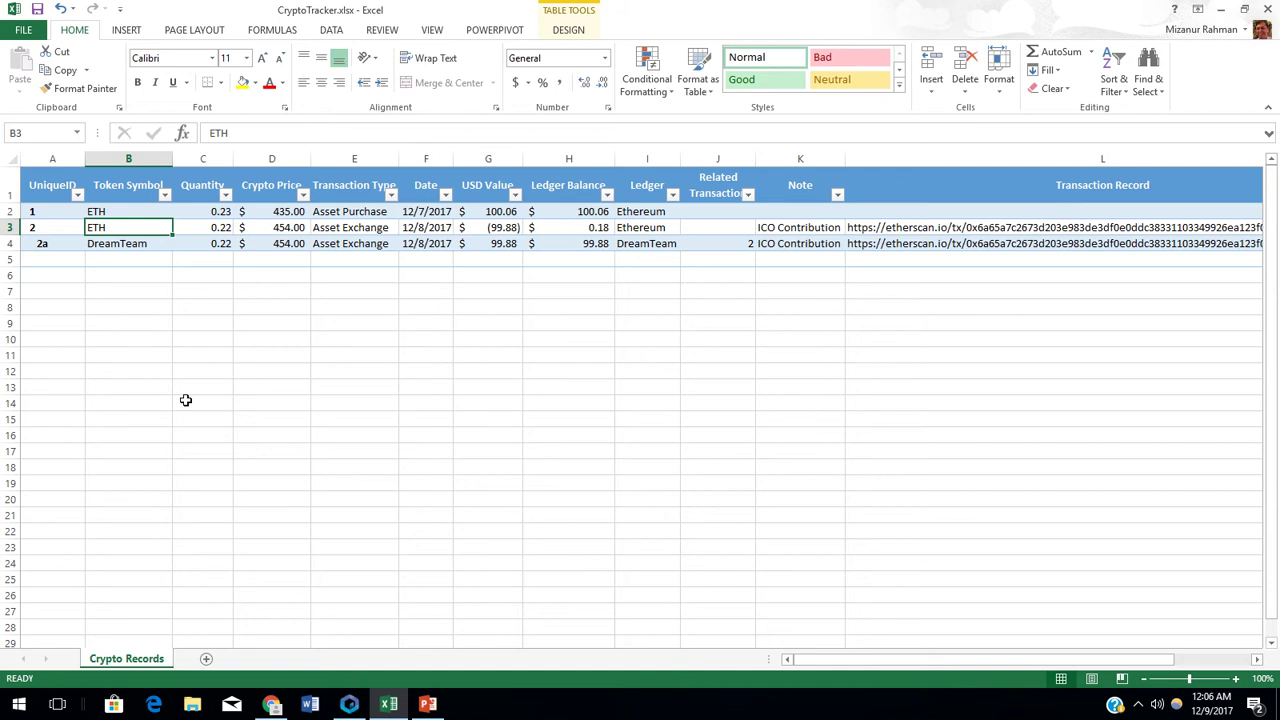
key("Right")
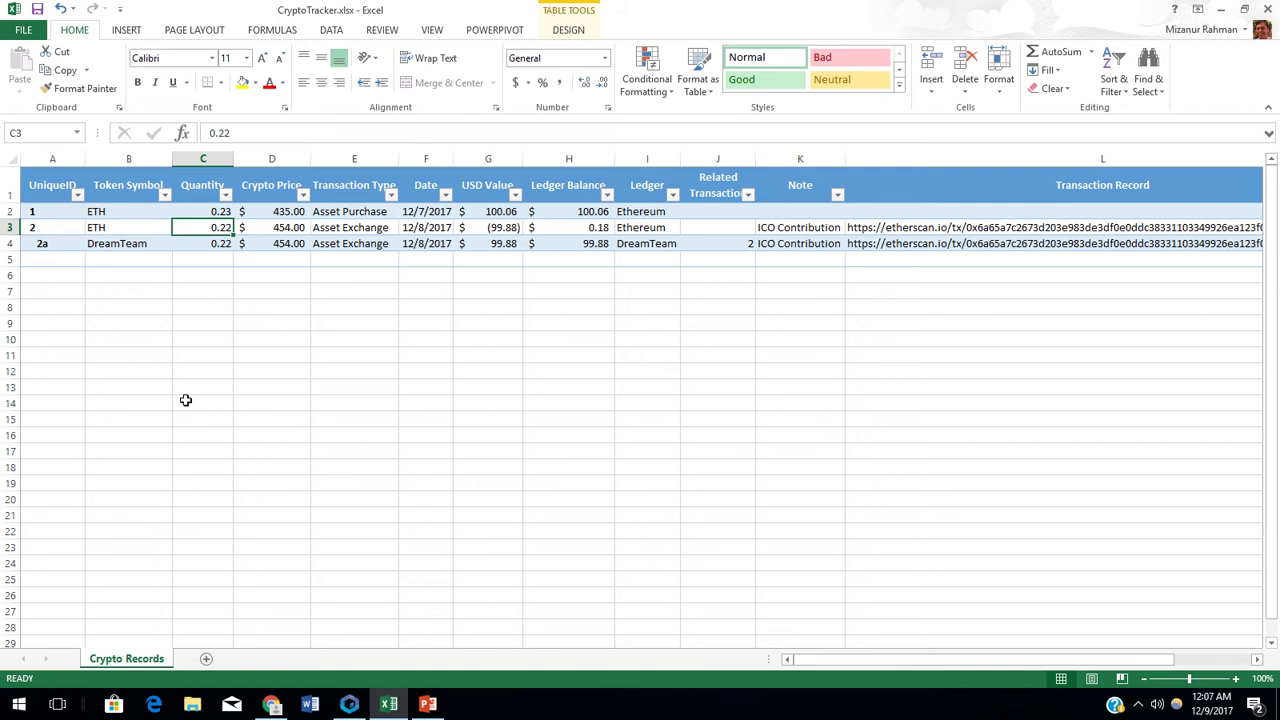
key("Right")
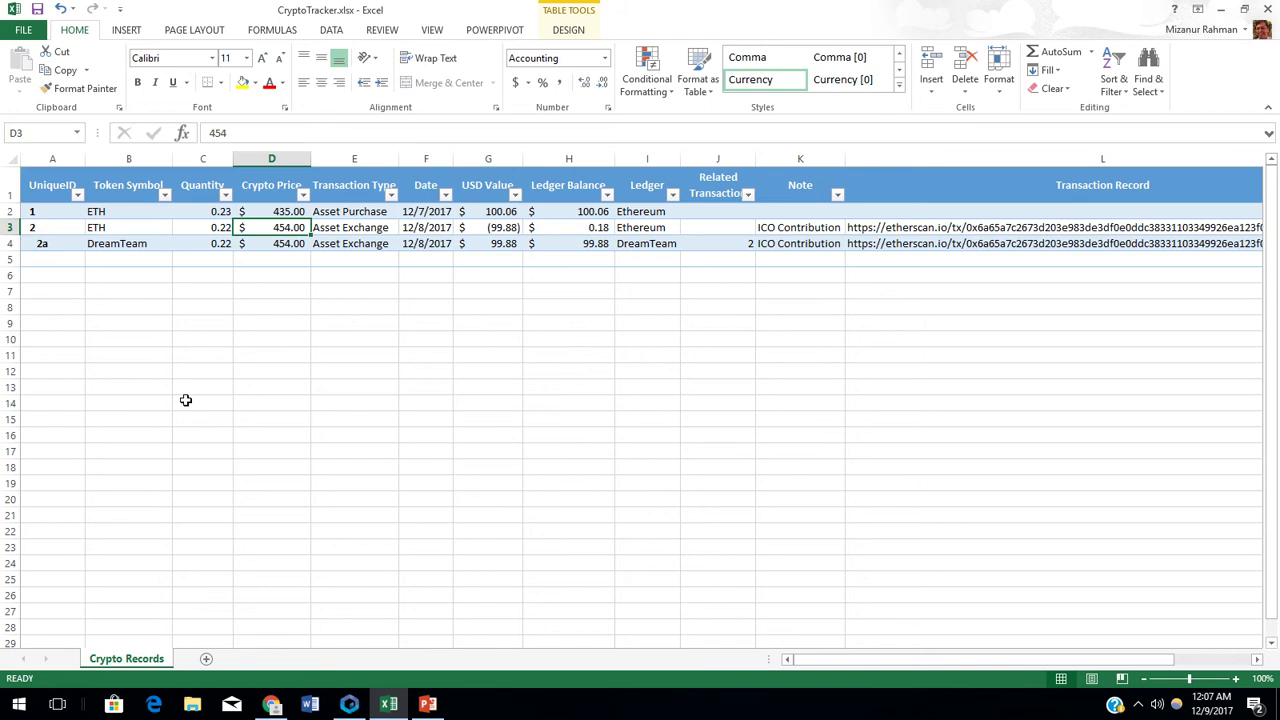
key("Right")
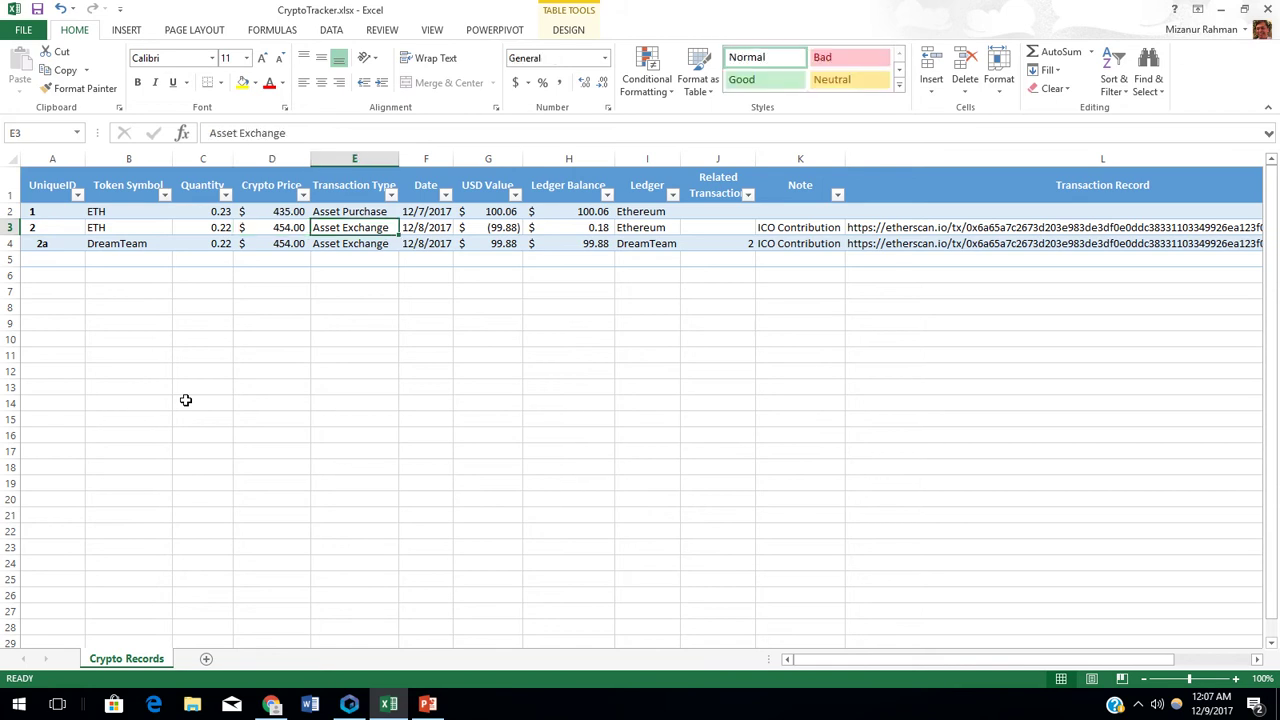
key("Right")
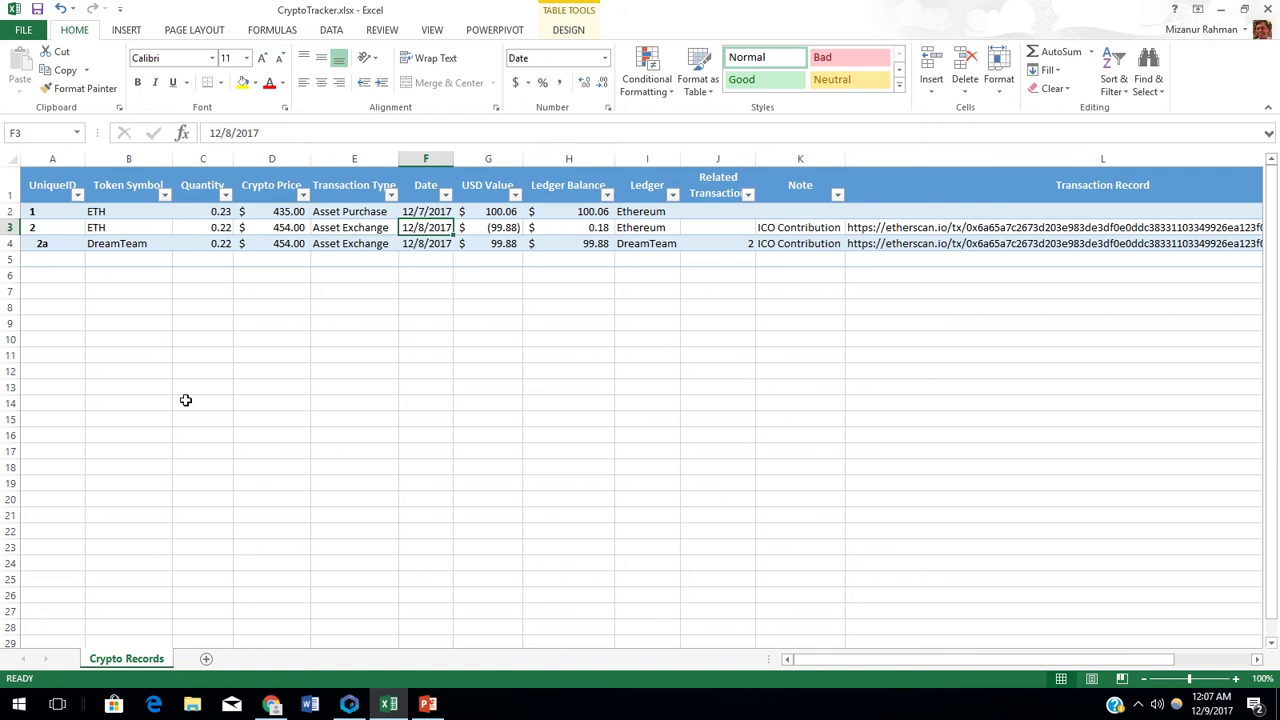
key("Right")
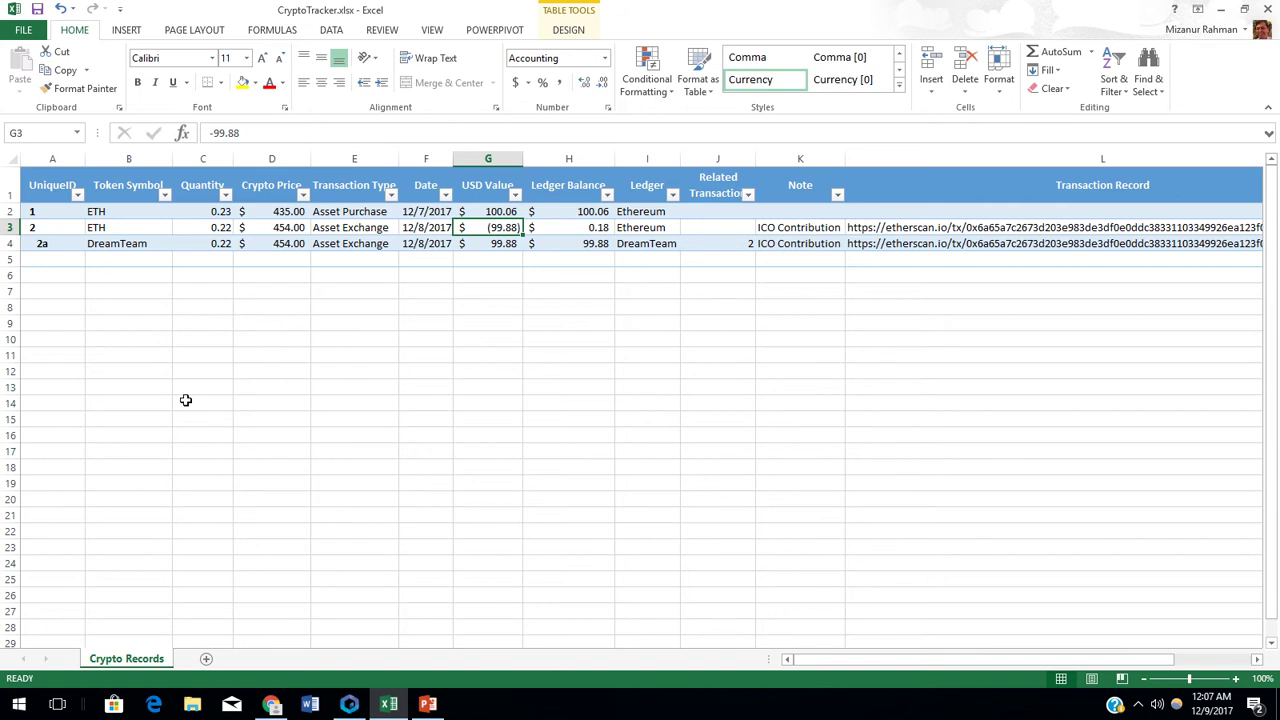
key("Right")
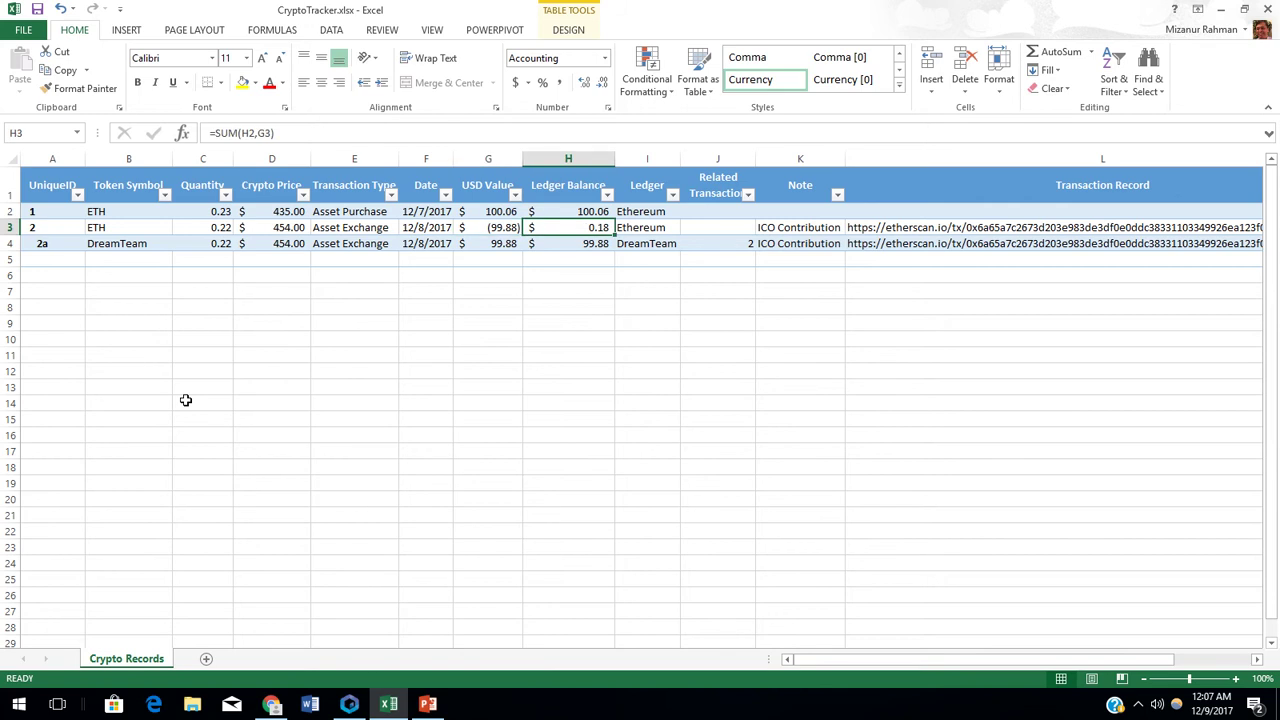
key("Right")
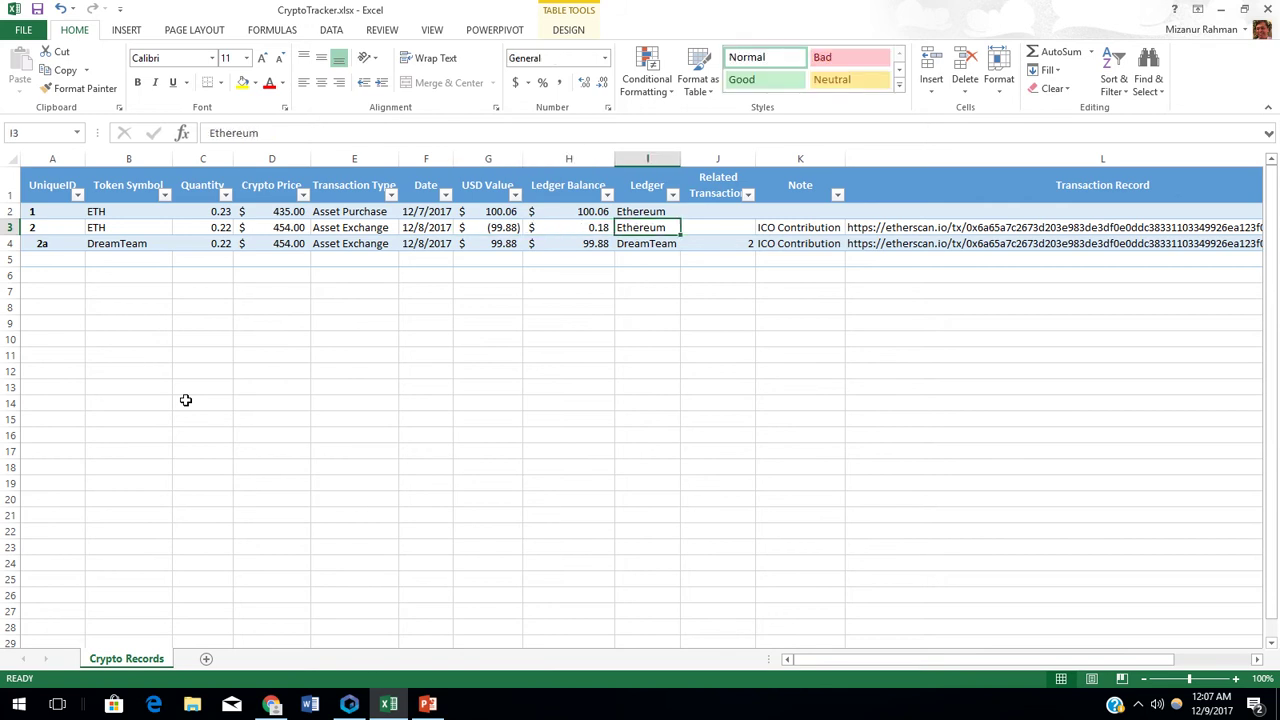
key("Right")
key("Right")
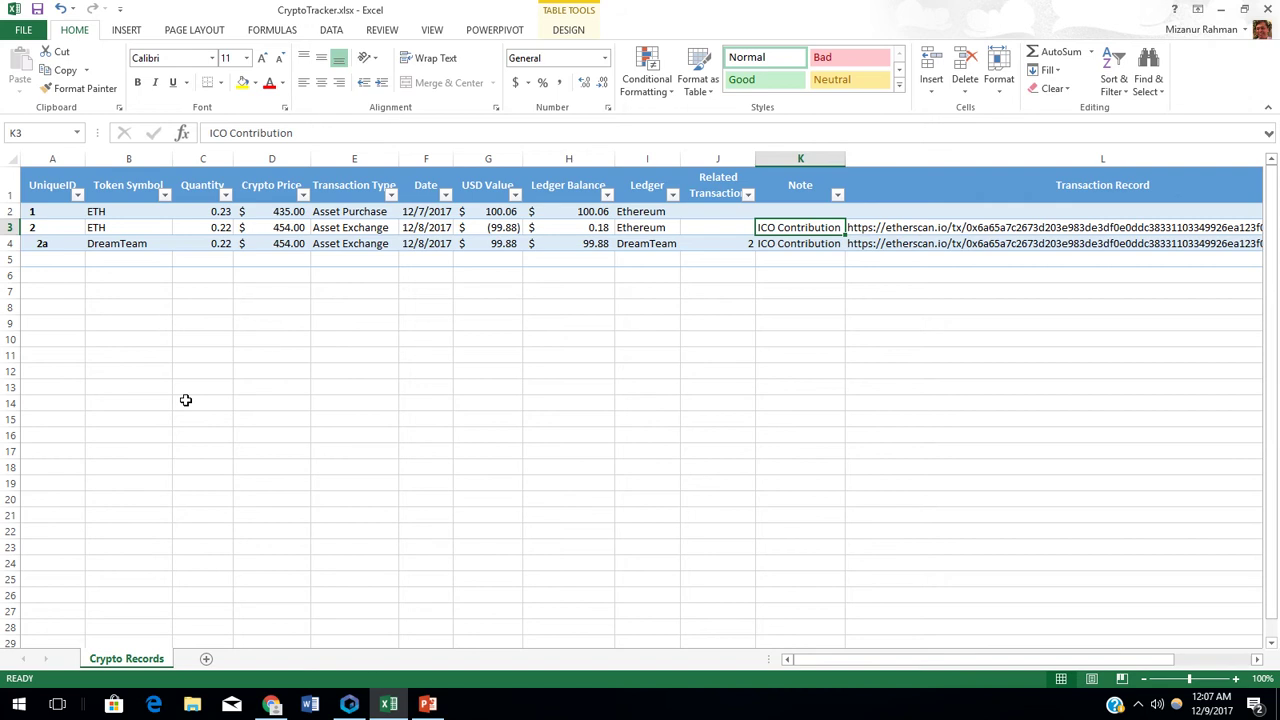
key("Right")
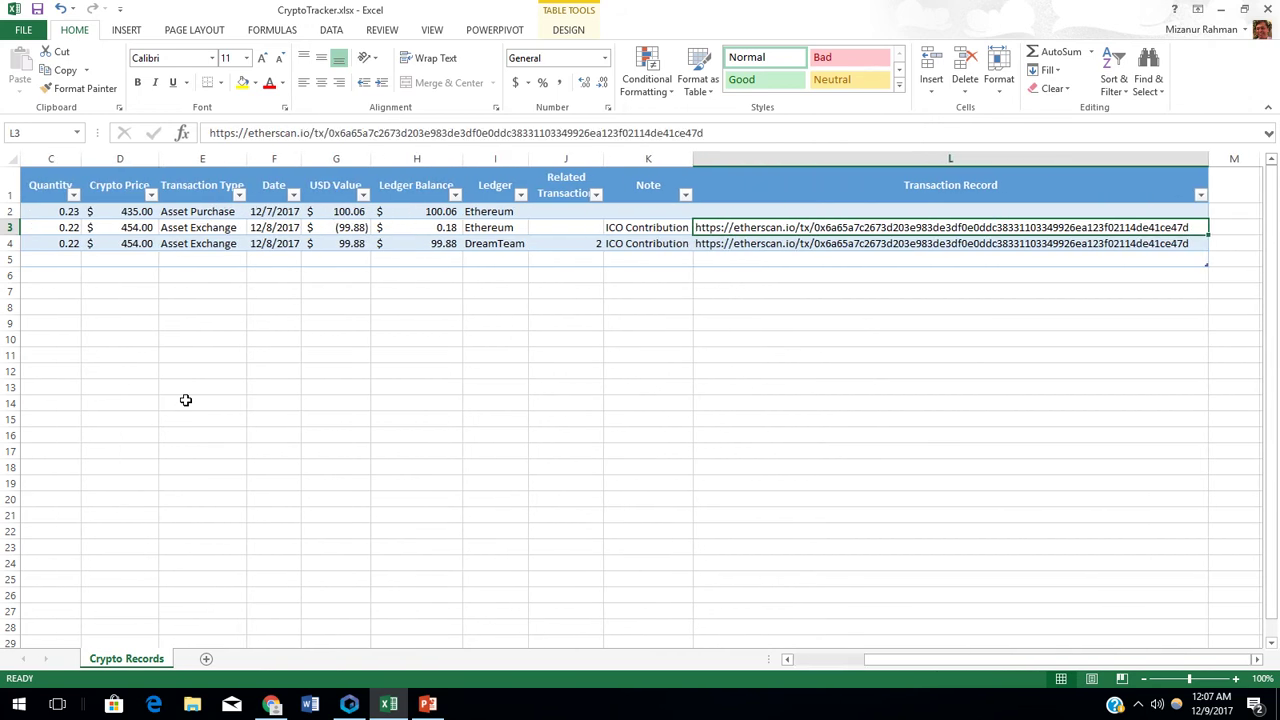
Step: Review the Note and Transaction Record link of the row 3 exchange, and return to its UniqueID
key("Left")
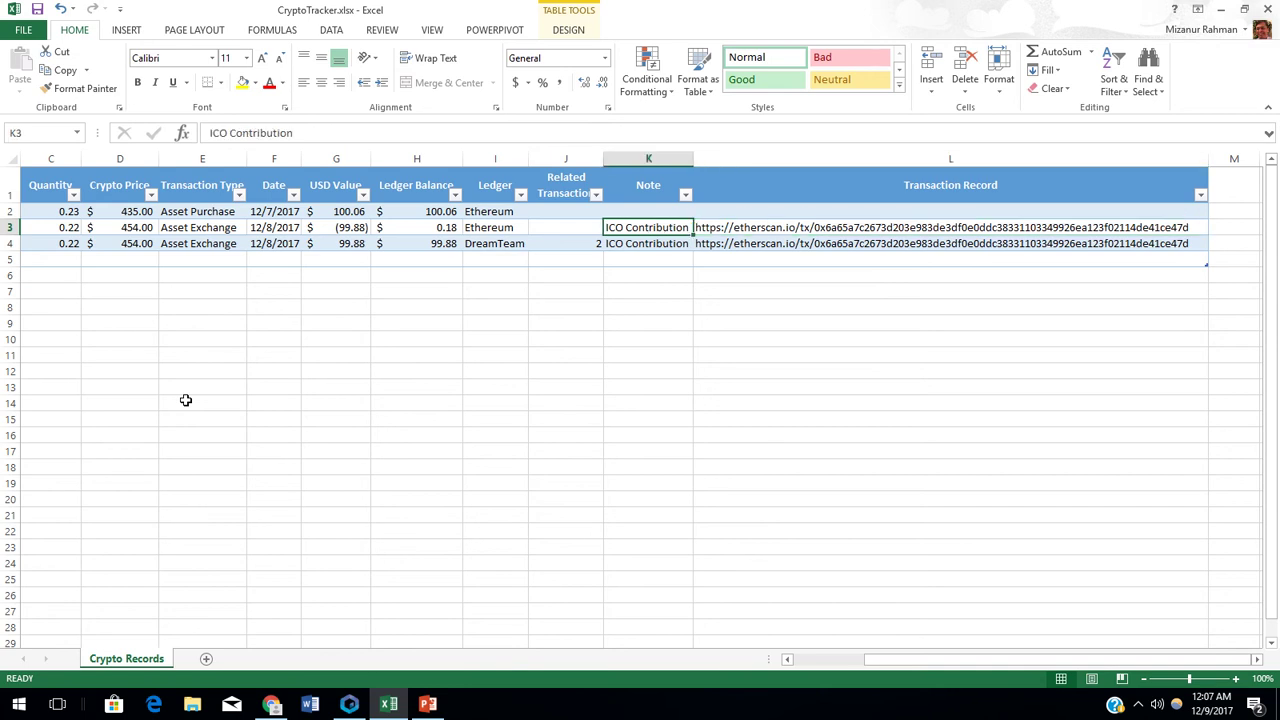
key("Right")
key("Left")
key("Right")
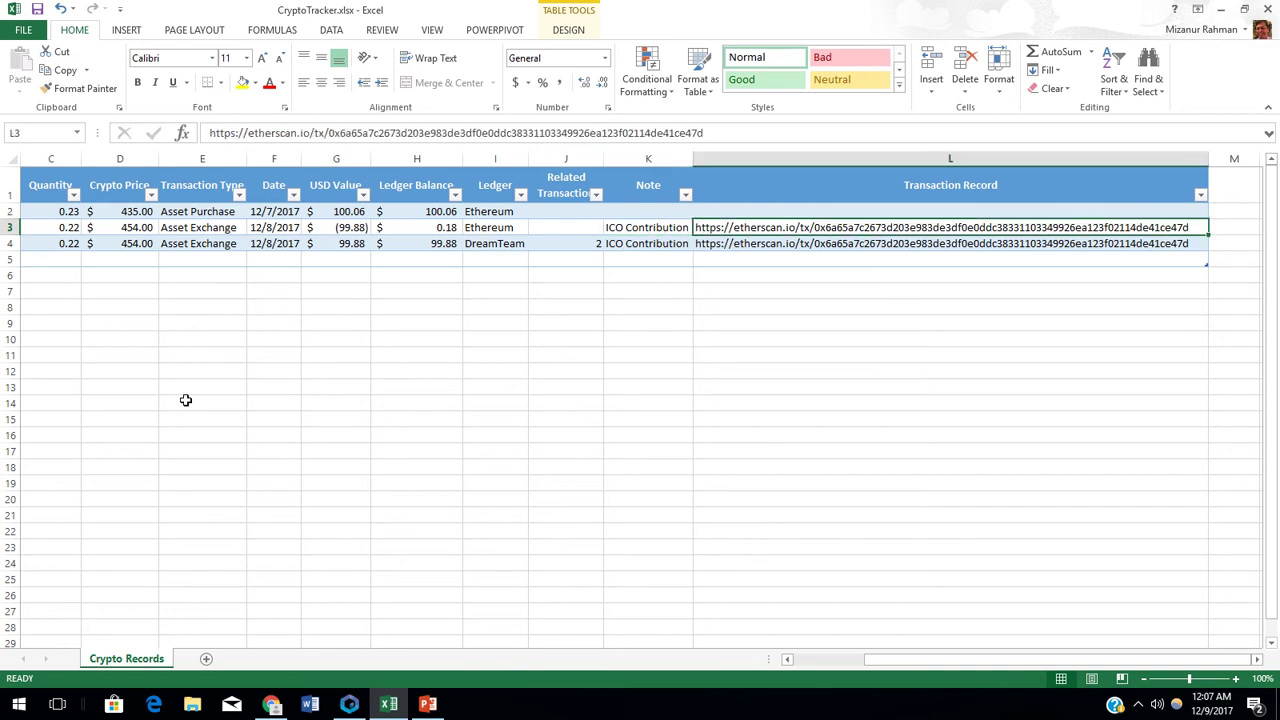
key("Left")
key("Right")
key("Left")
key("Left")
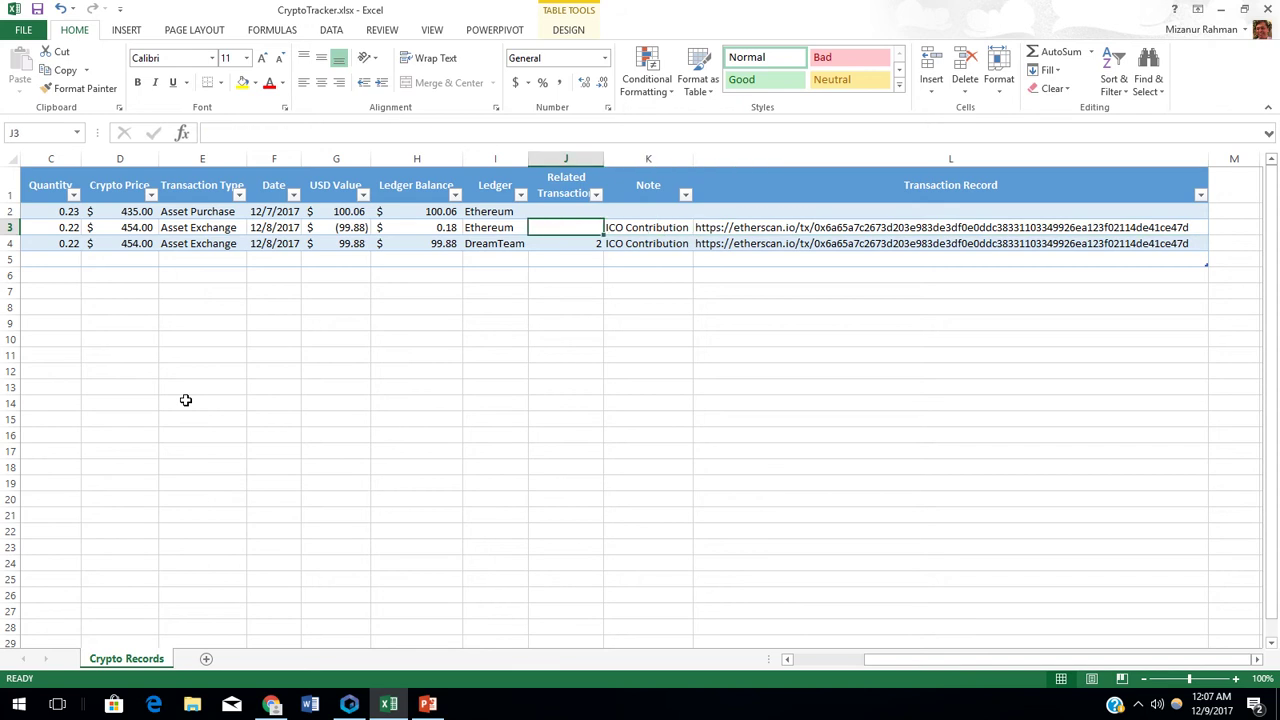
key("Left")
key("Left")
key("Left")
key("Left")
key("Left")
key("Left")
key("Left")
key("Left")
key("Left")
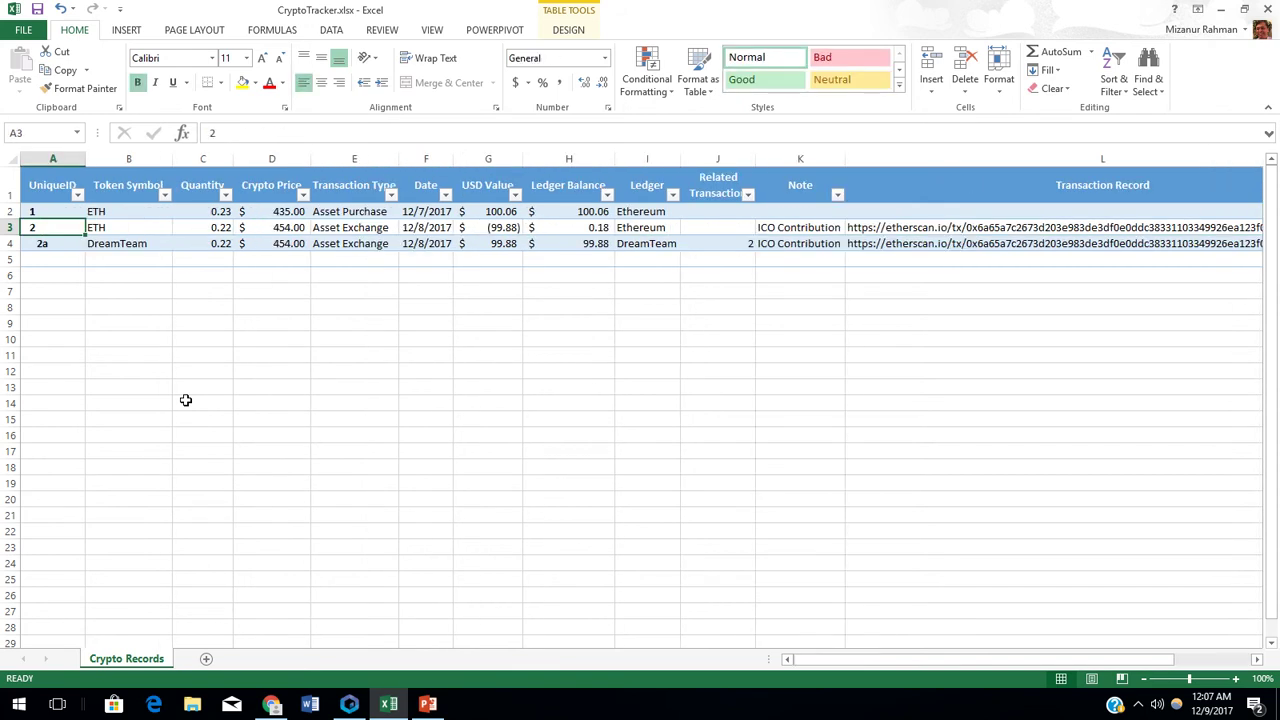
Step: Examine the DreamTeam exchange record in row 4 cell by cell, from UniqueID through Transaction Record, and return to its UniqueID
key("Down")
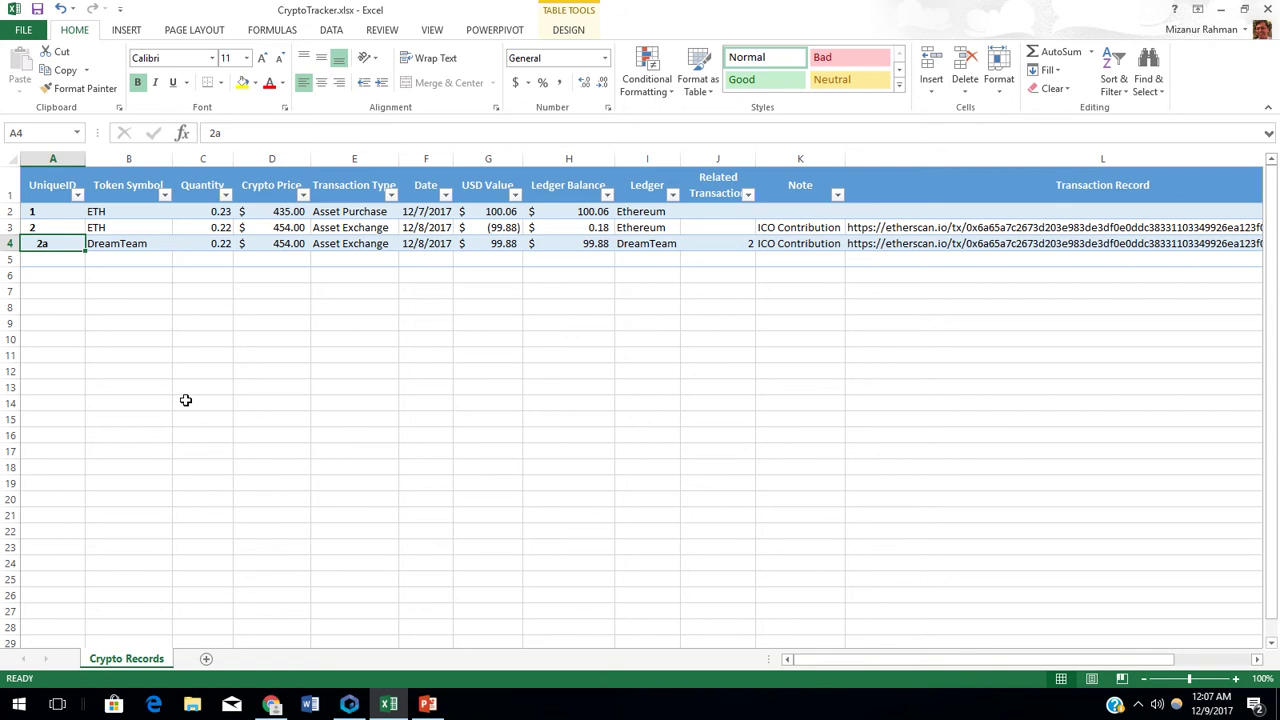
key("Right")
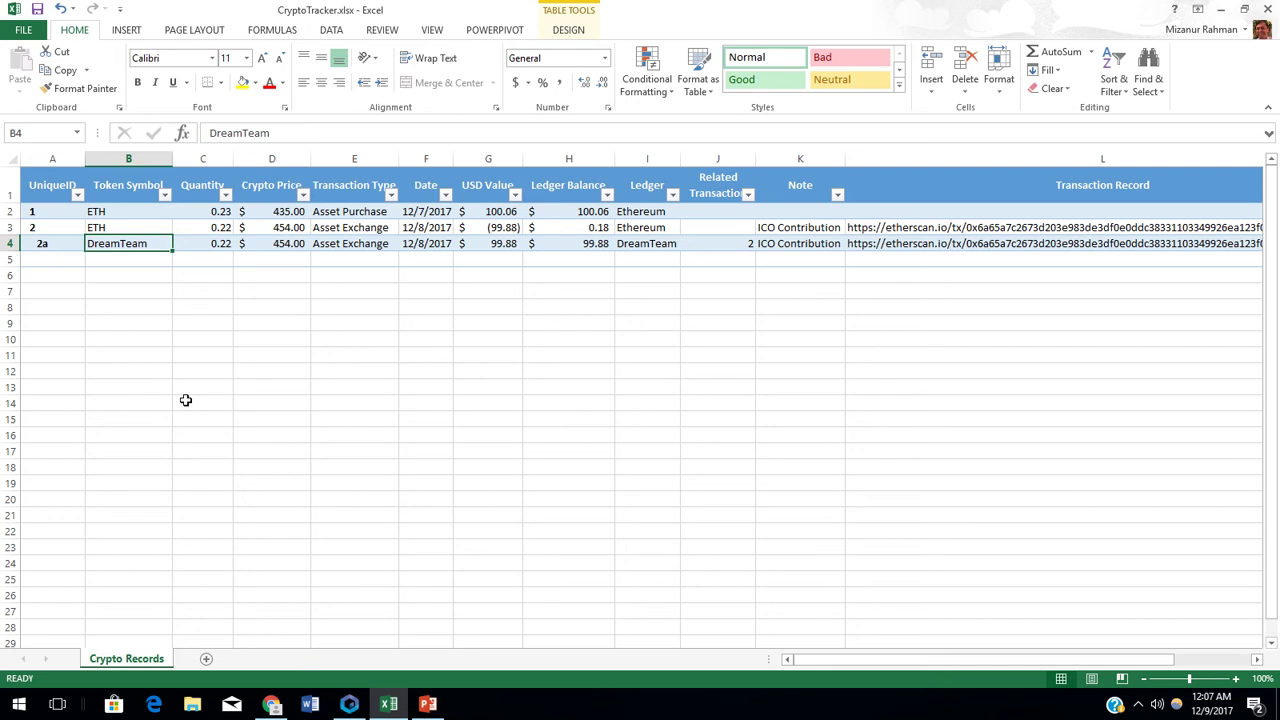
key("Right")
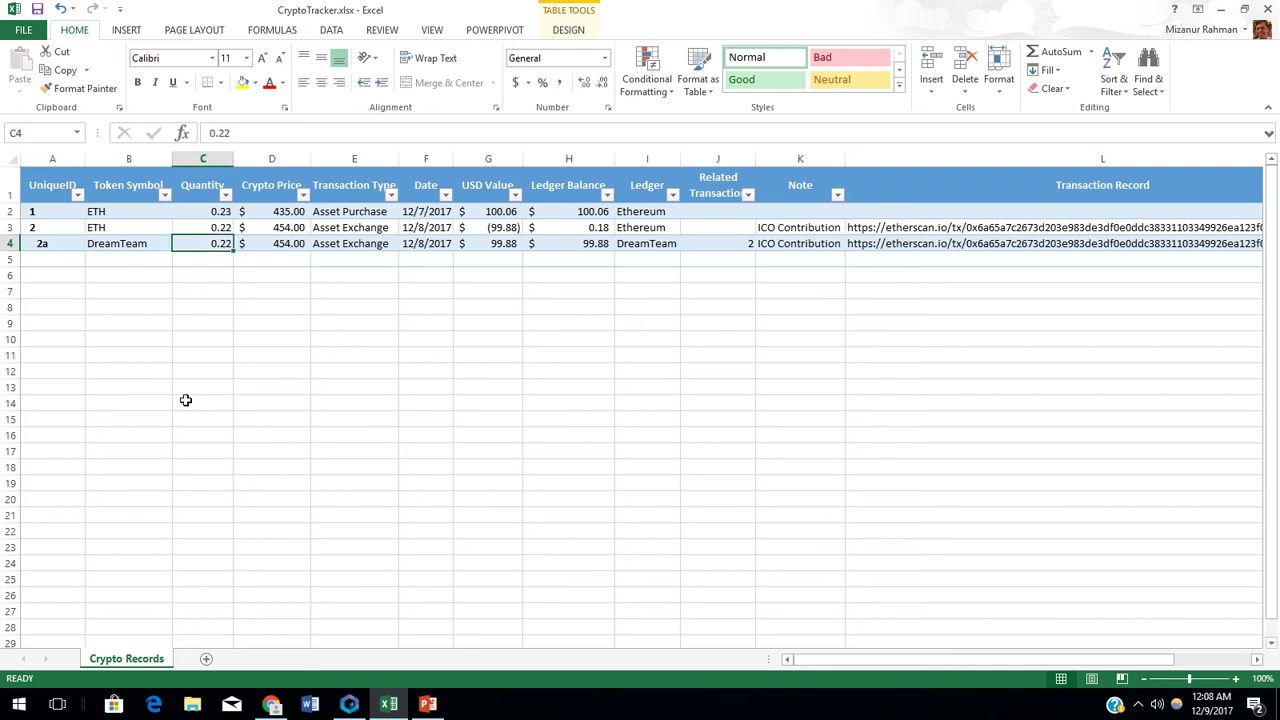
key("Right")
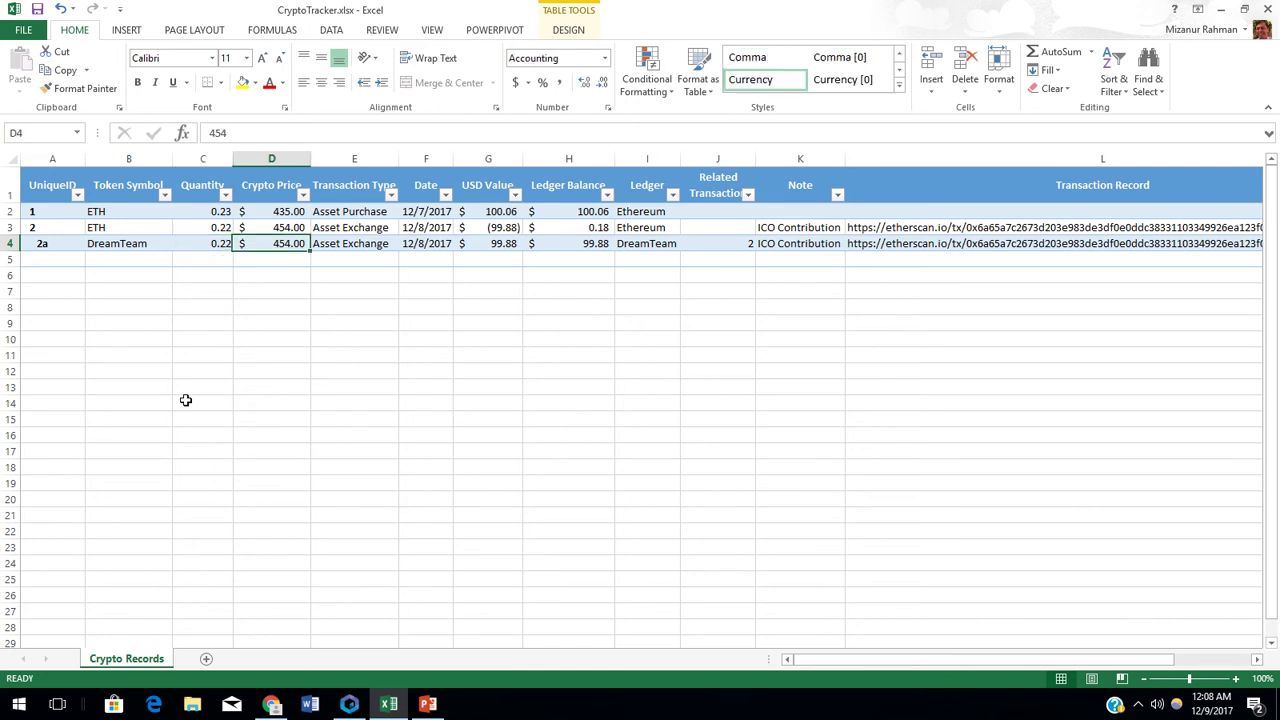
key("Right")
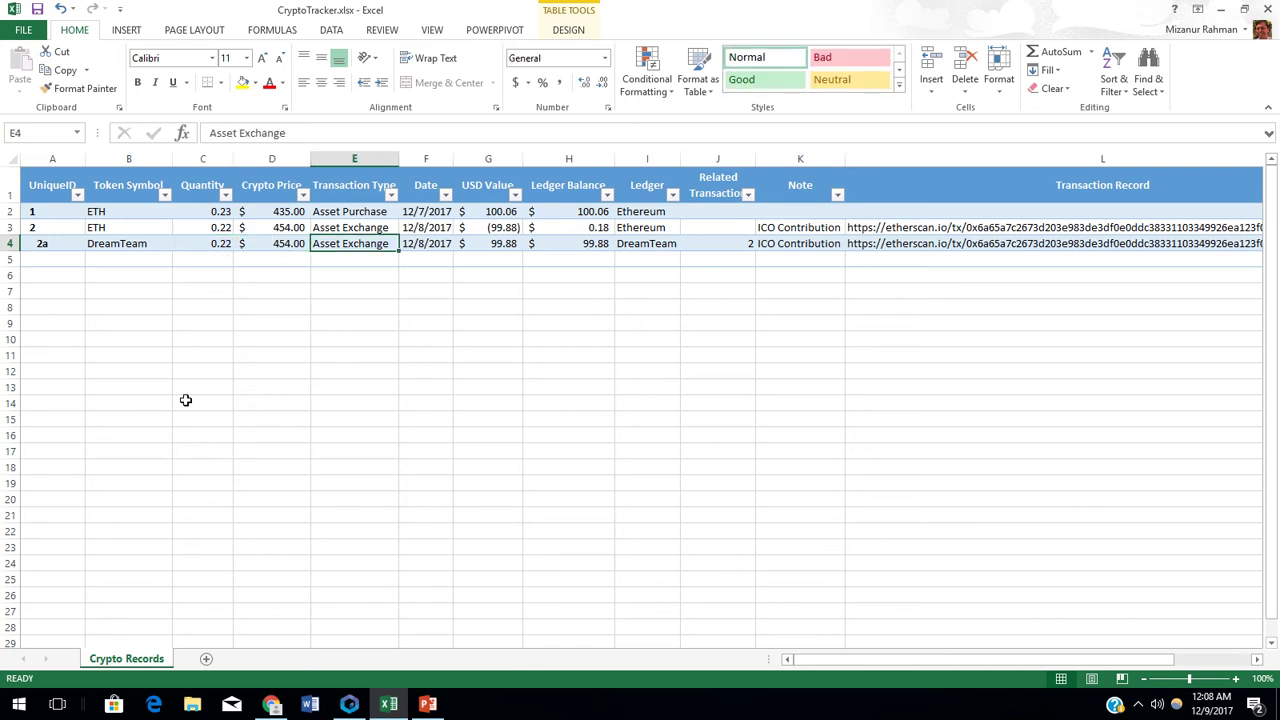
key("Right")
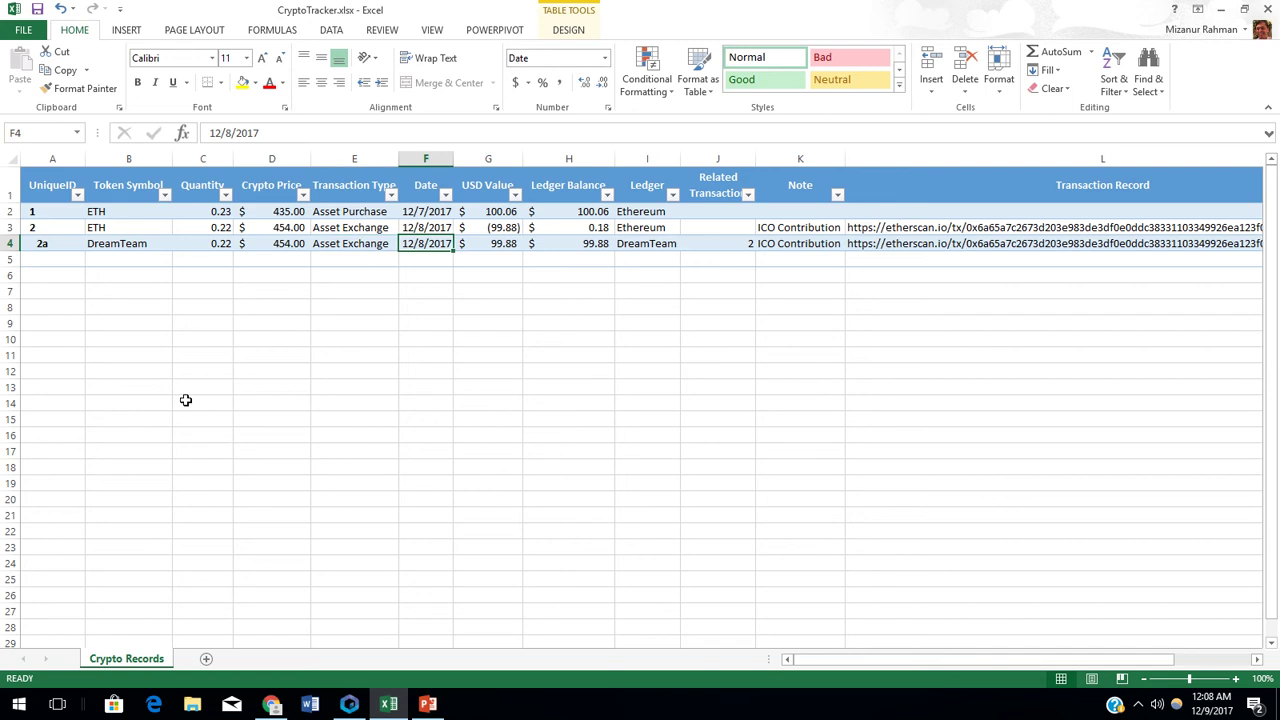
key("Right")
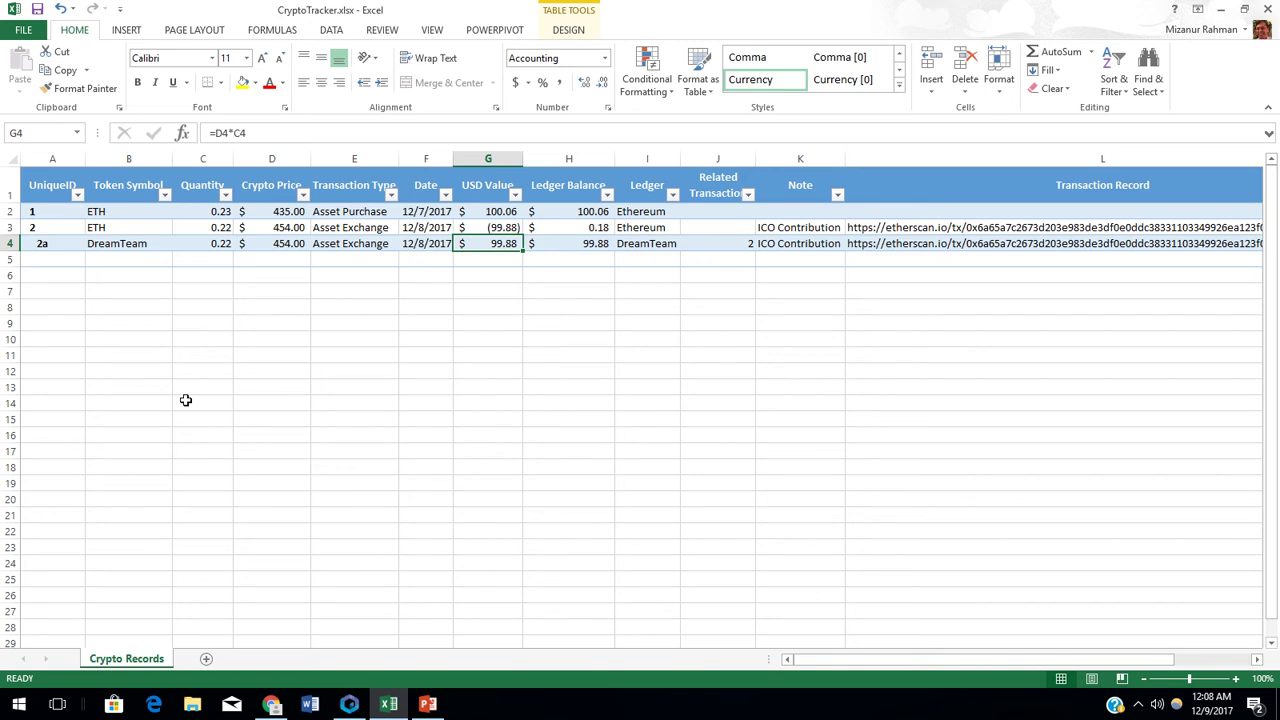
key("Right")
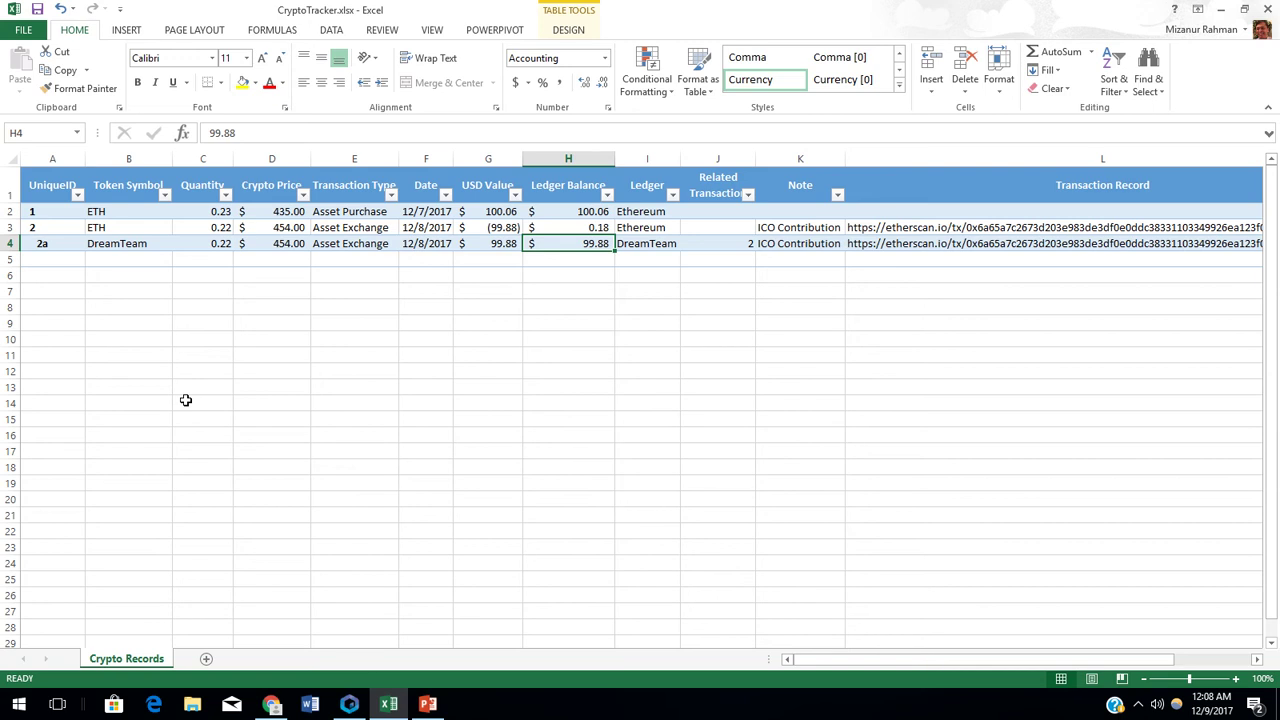
key("Right")
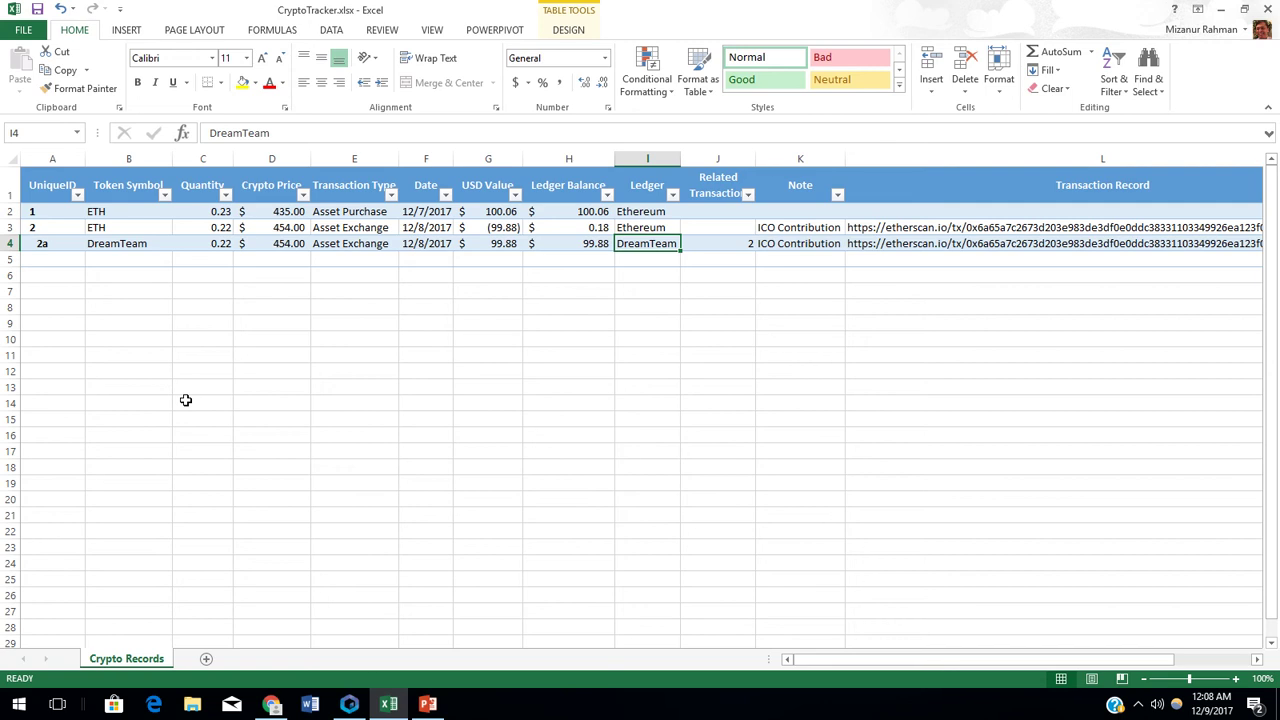
key("Right")
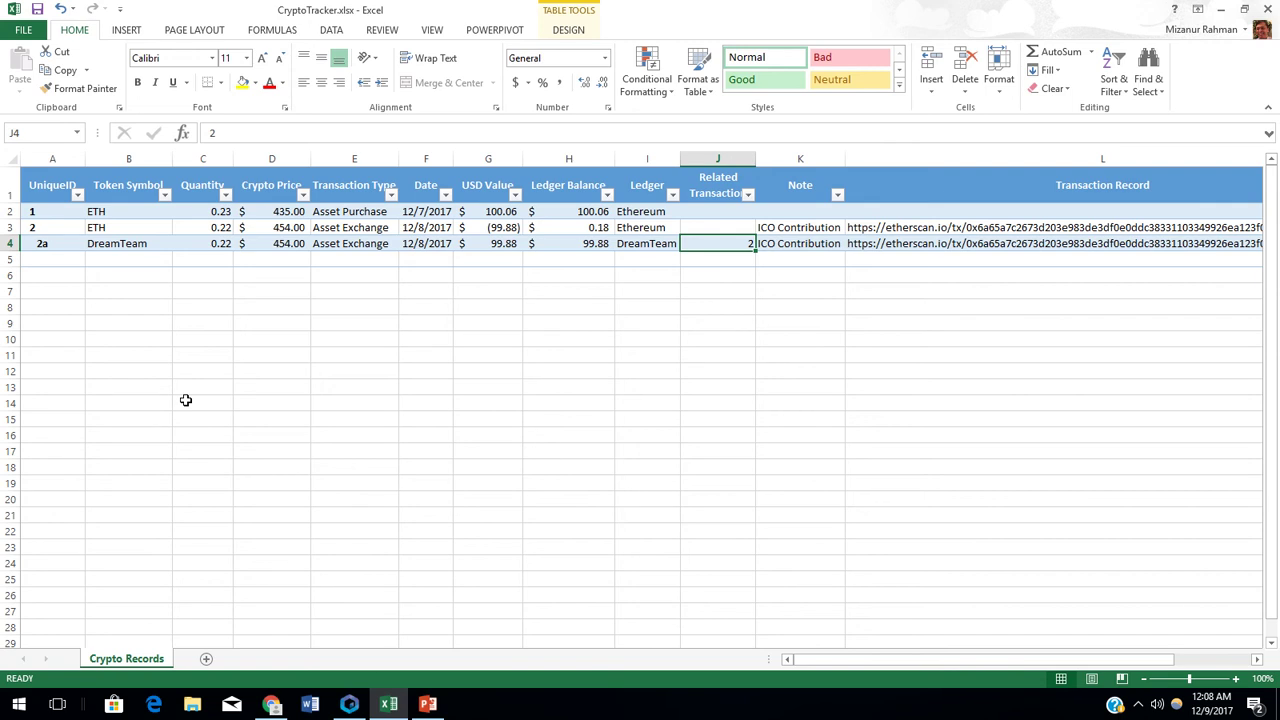
key("Right")
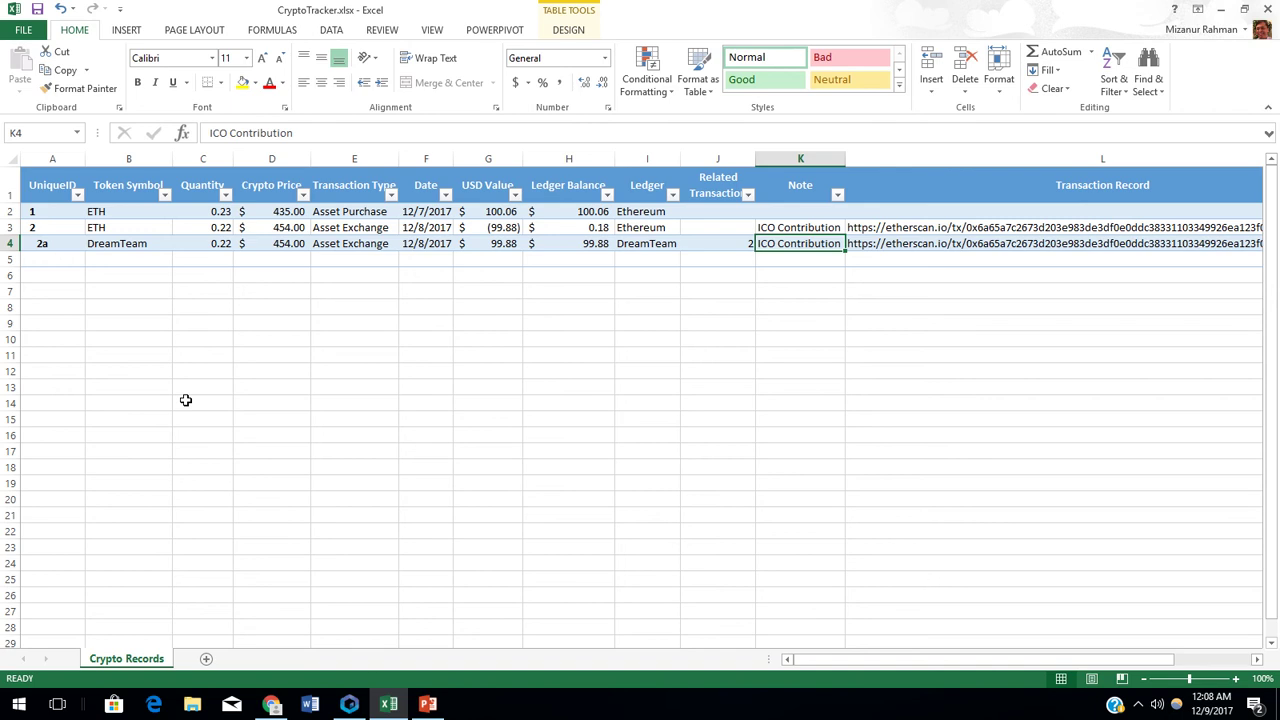
key("Right")
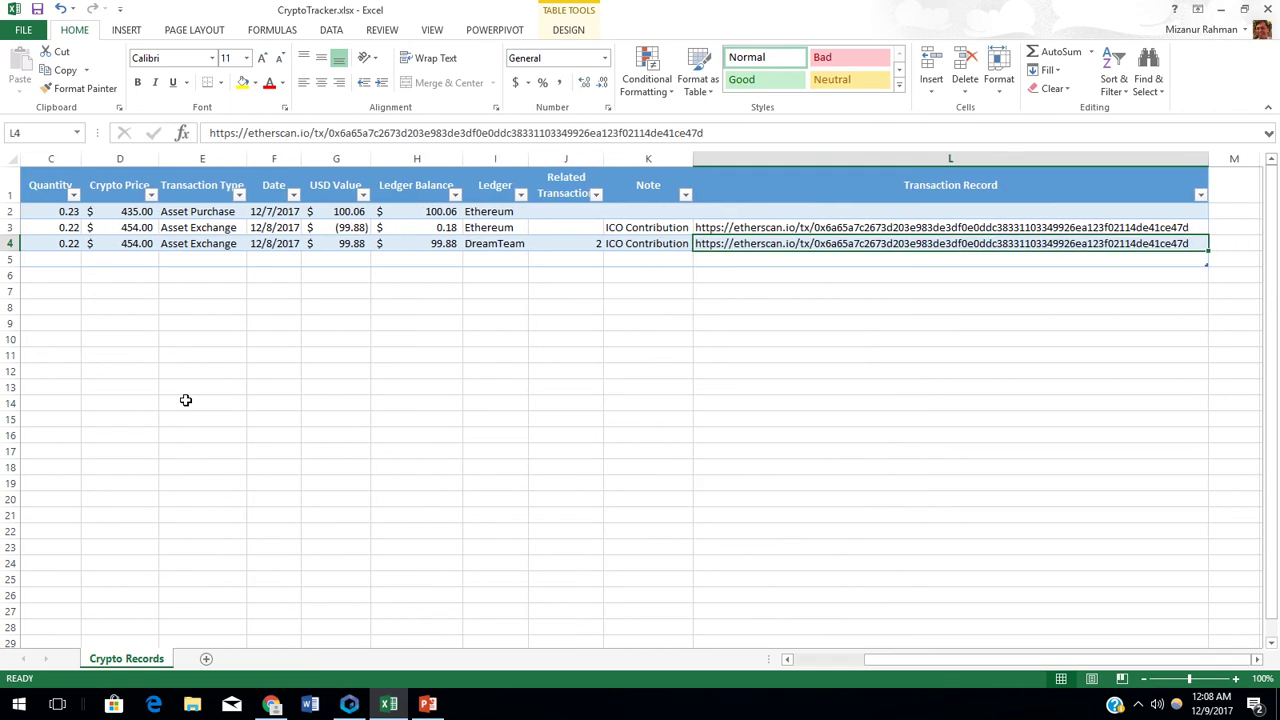
key("Left")
key("Left")
key("Left")
key("Left")
key("Left")
key("Left")
key("Left")
key("Left")
key("Left")
key("Left")
key("Left")
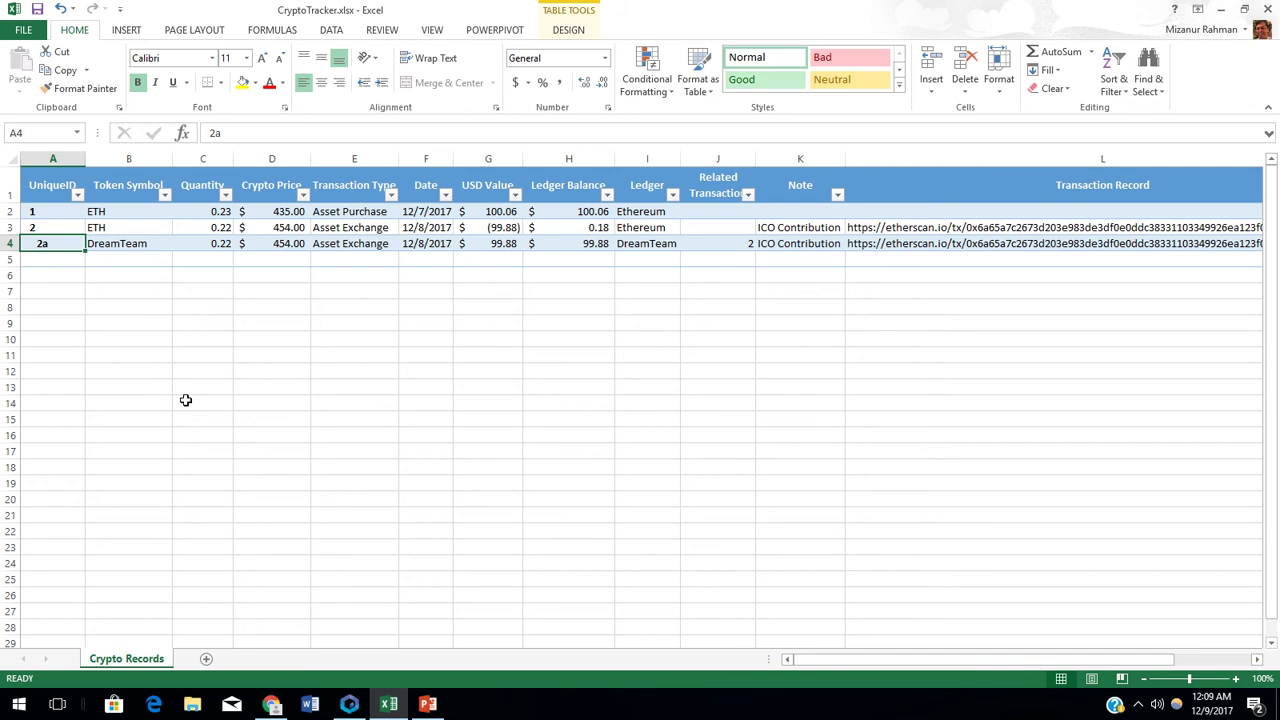
Step: Compare the Quantity cells of the purchase and both exchange records, ending on the DreamTeam record's Transaction Type
key("Right")
key("Right")
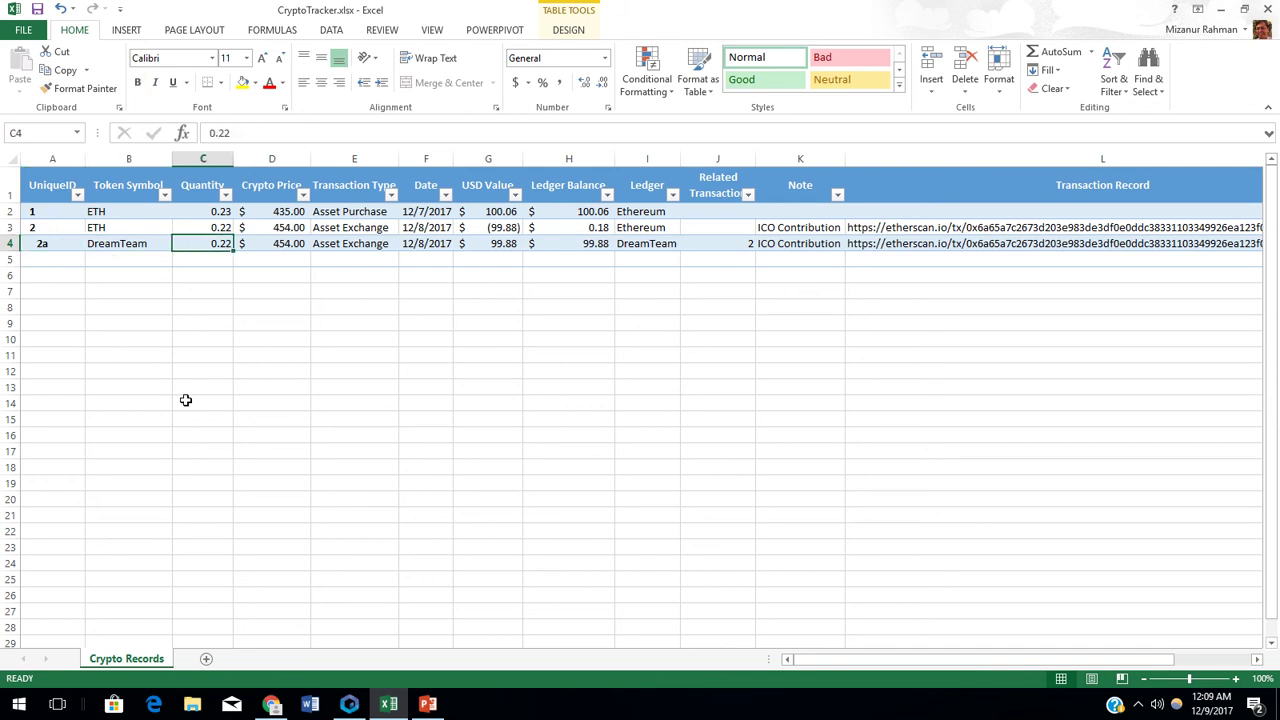
key("Up")
key("Up")
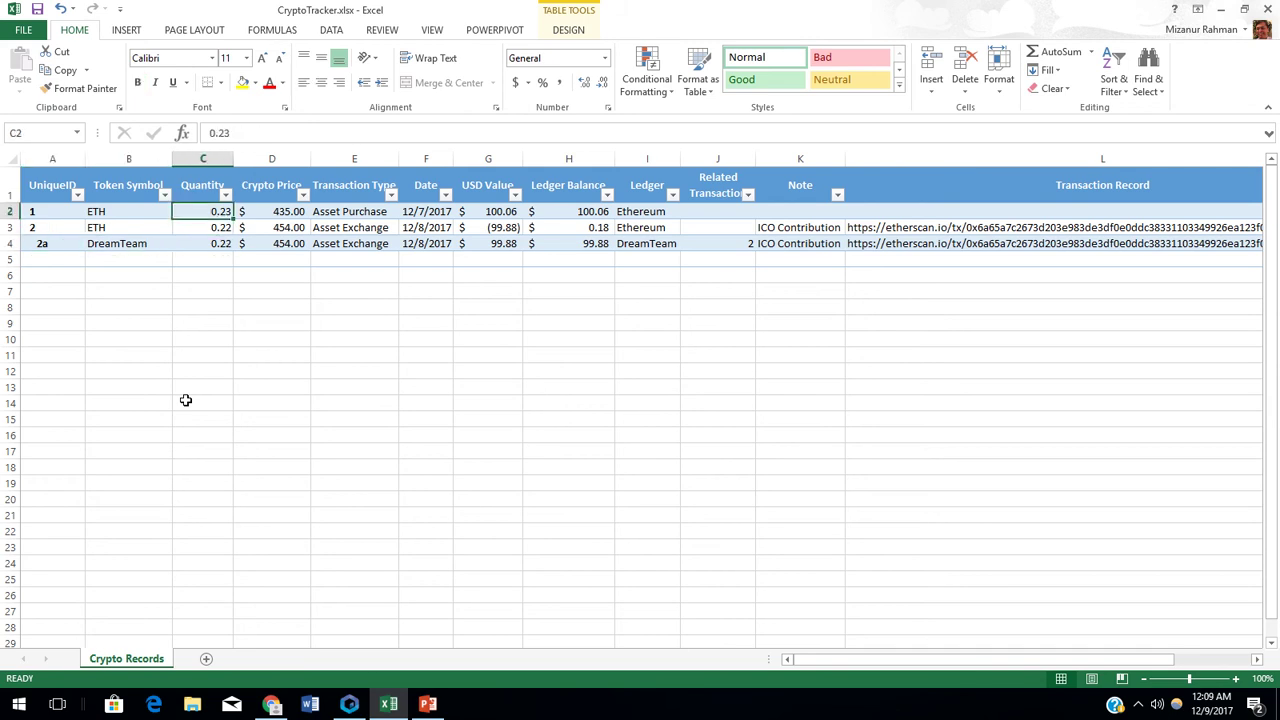
key("Down")
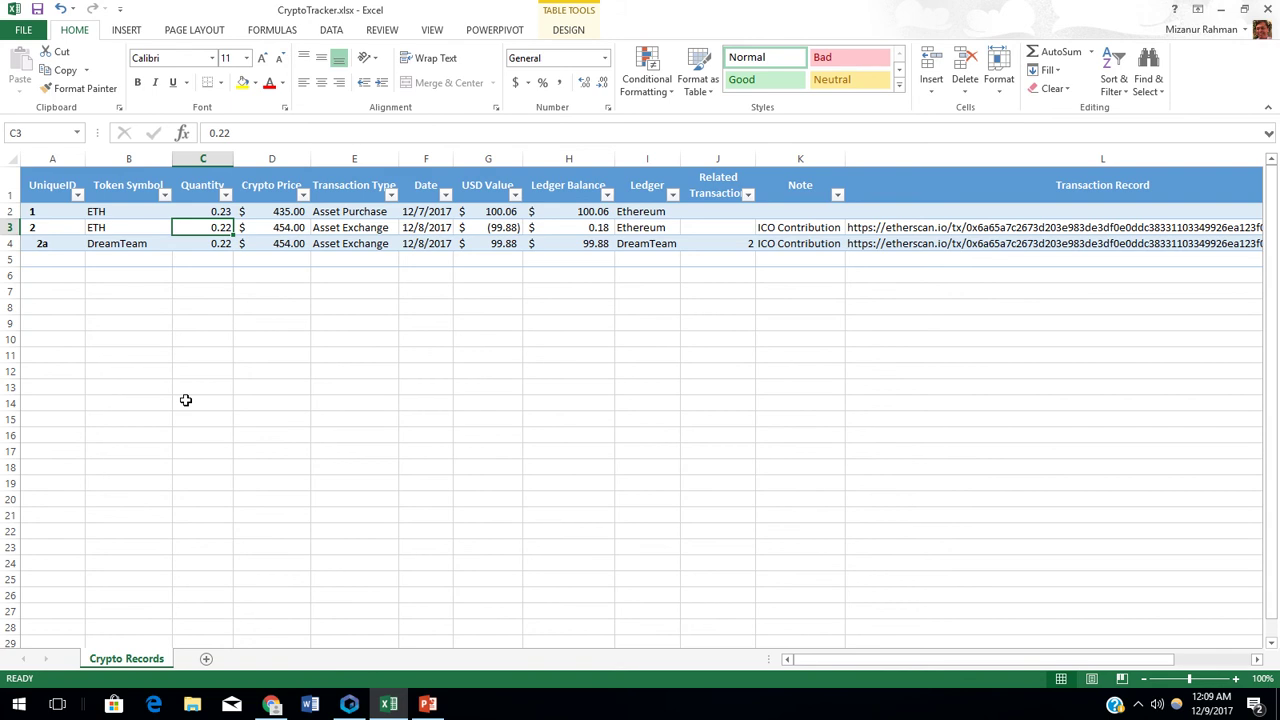
key("Up")
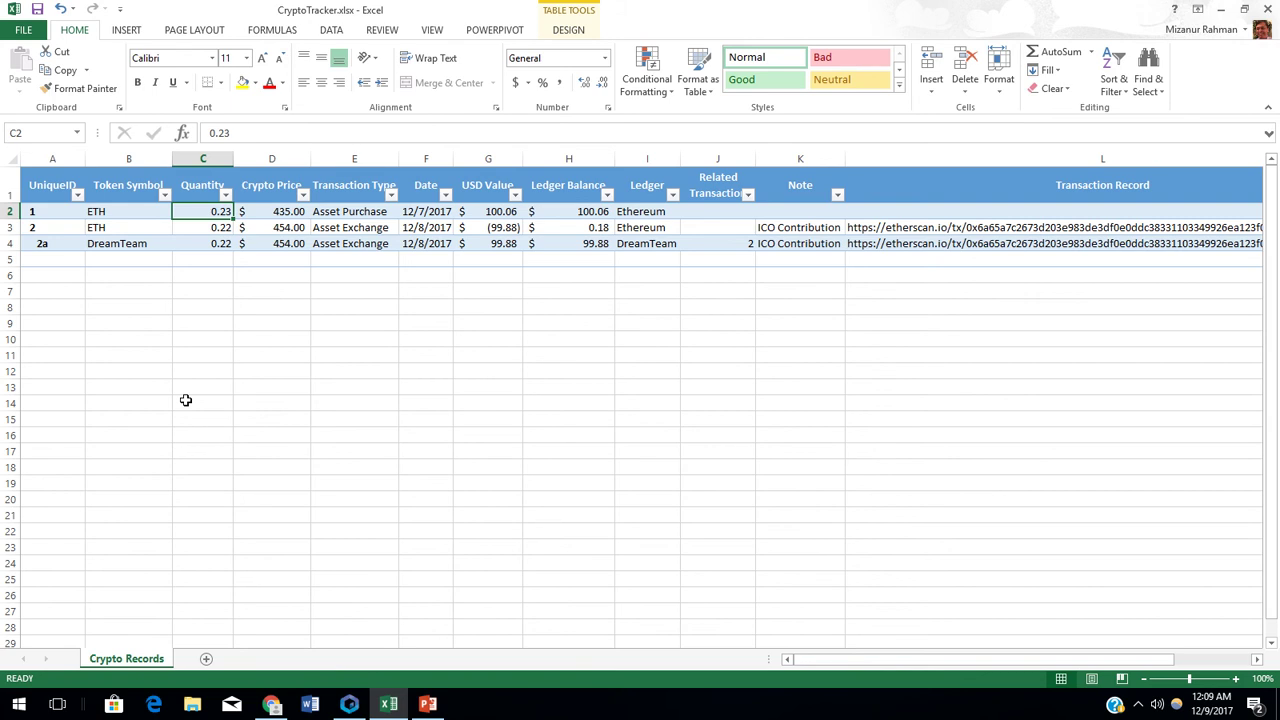
key("Down")
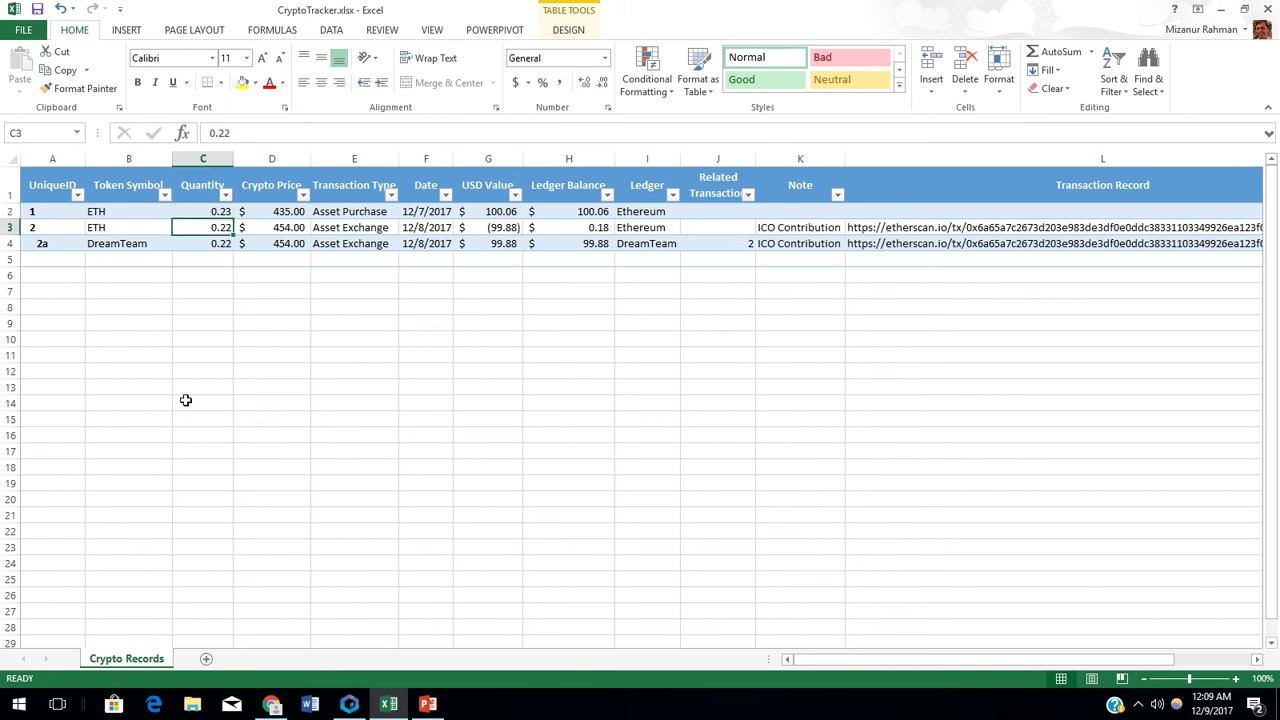
key("Up")
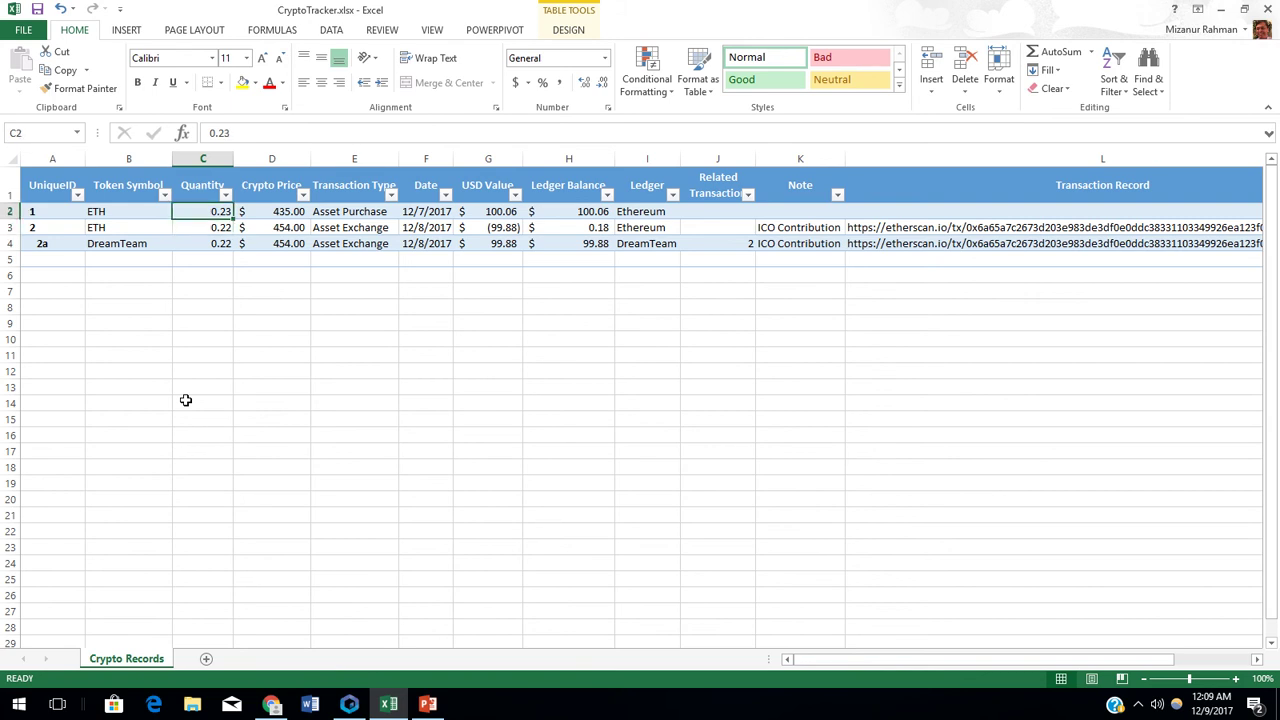
key("Down")
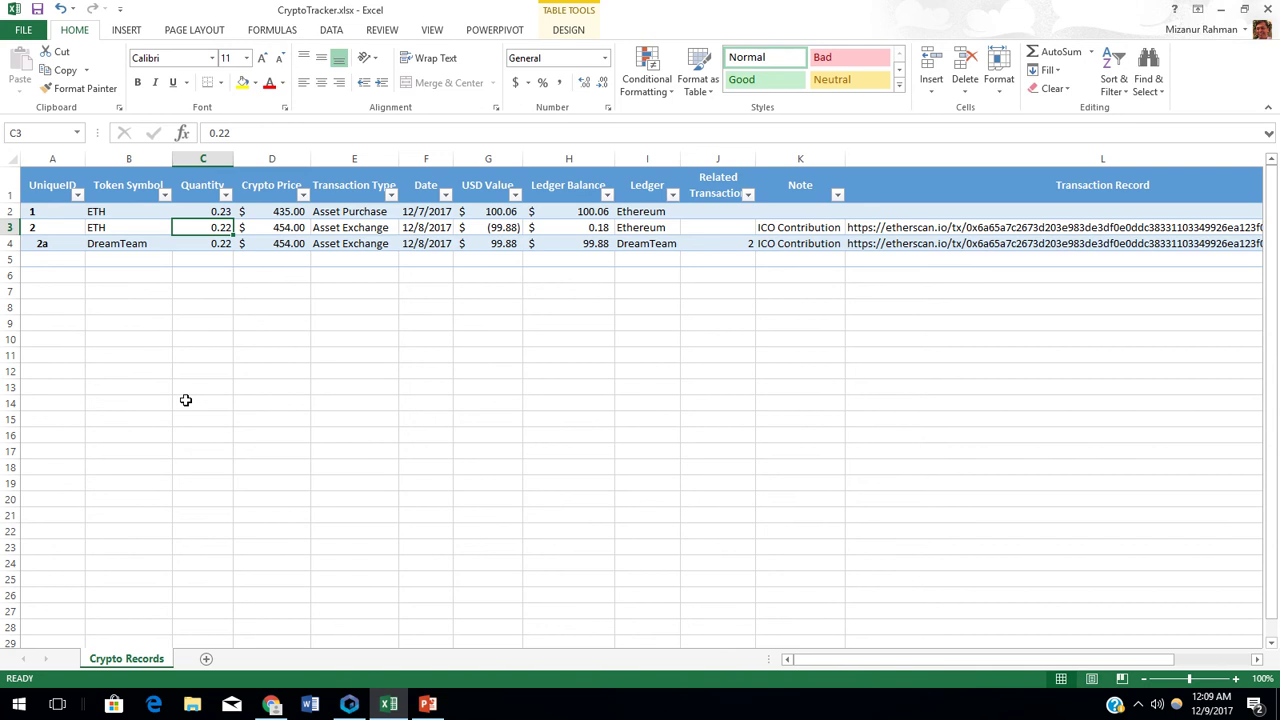
key("Down")
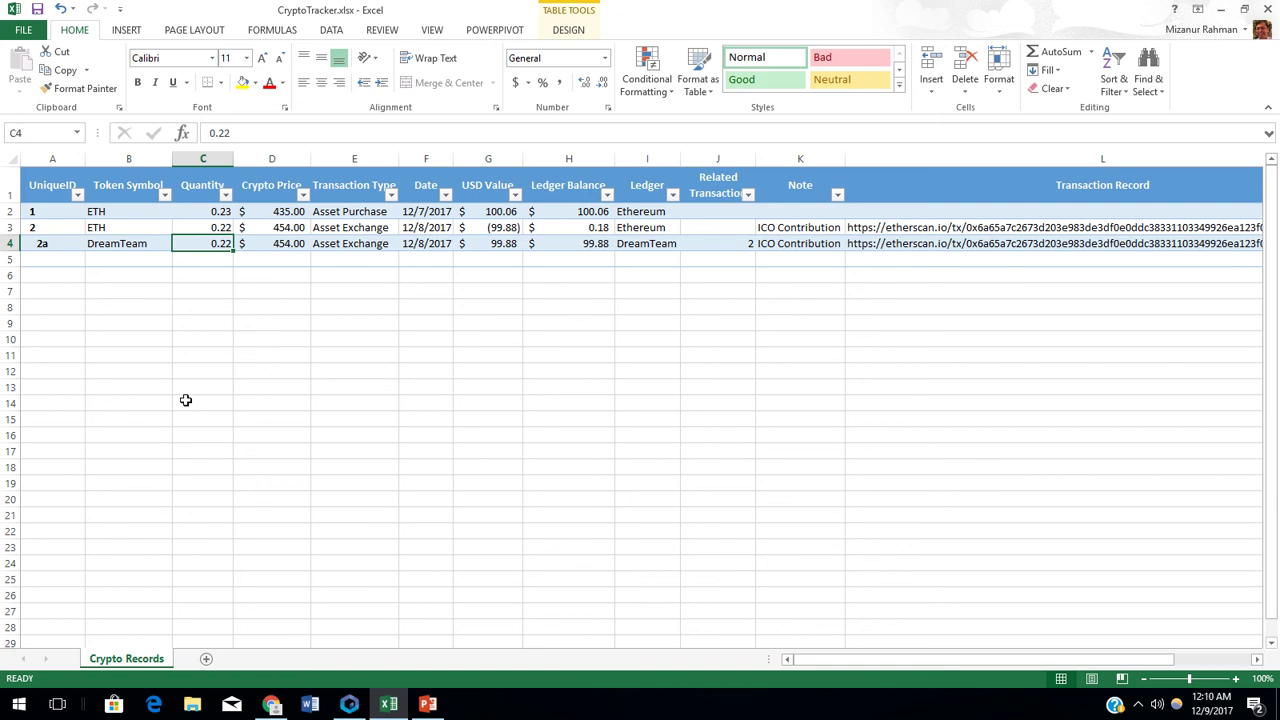
key("Right")
key("Right")
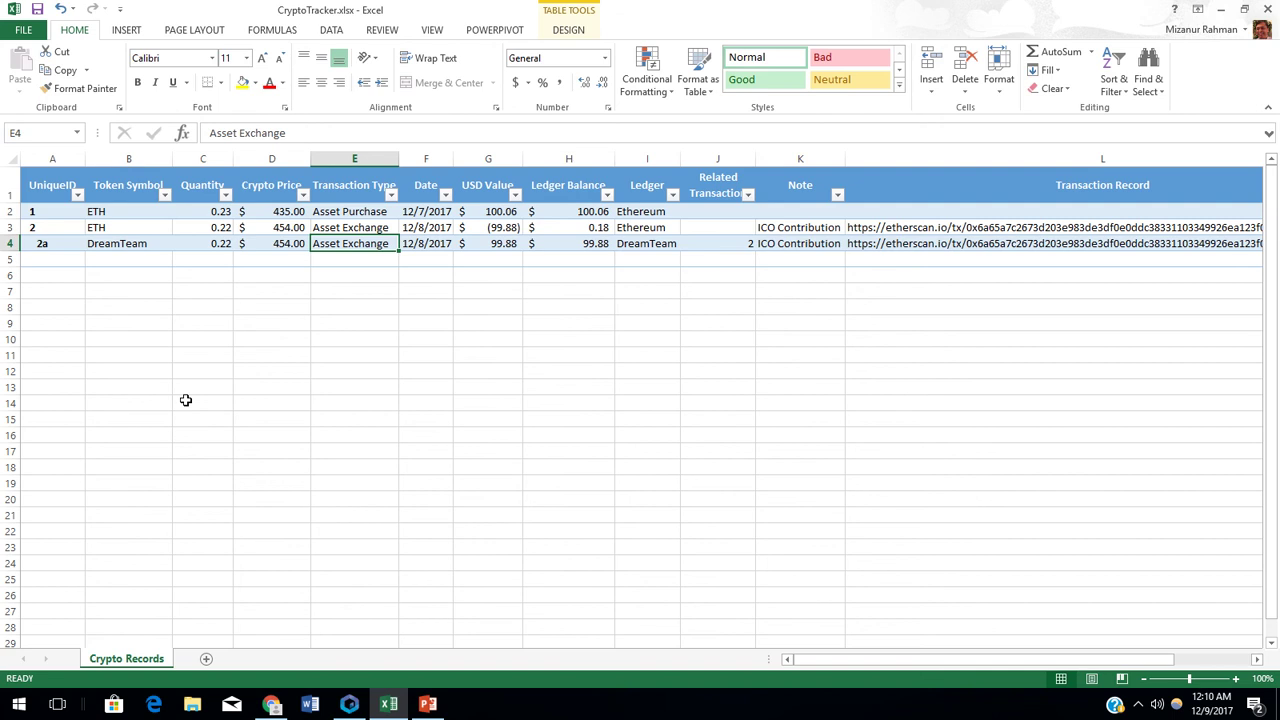